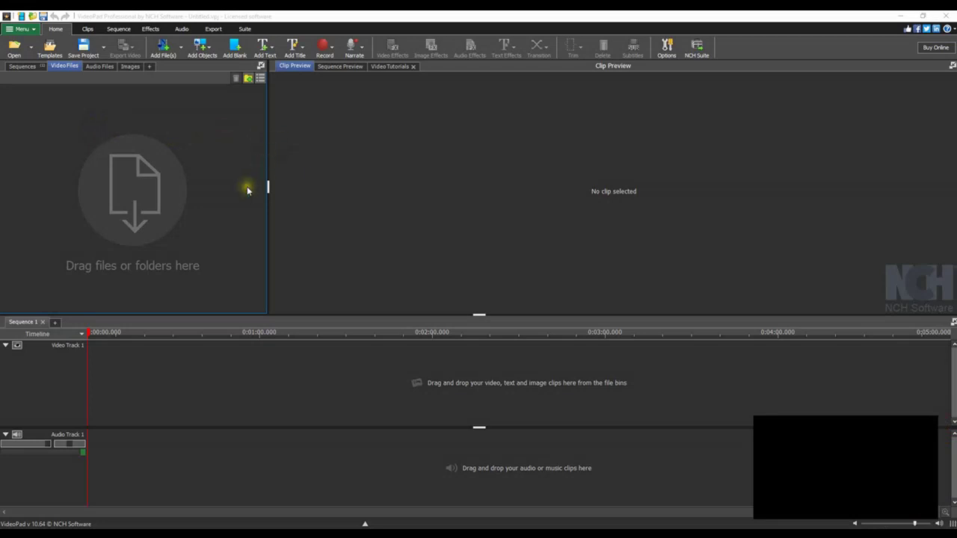
Step: Create a new, empty untitled project from File > New Project
left_click(33, 31)
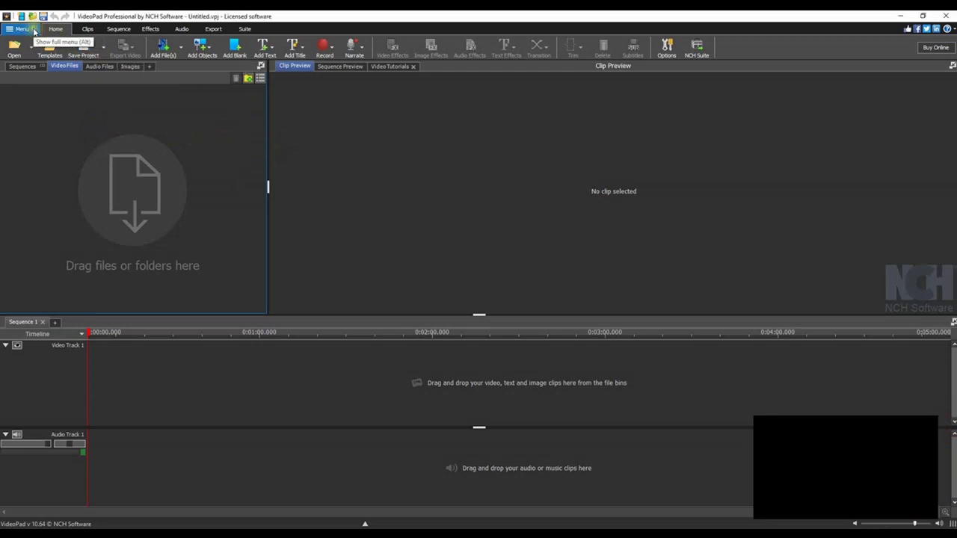
left_click(34, 31)
mouse_move(22, 42)
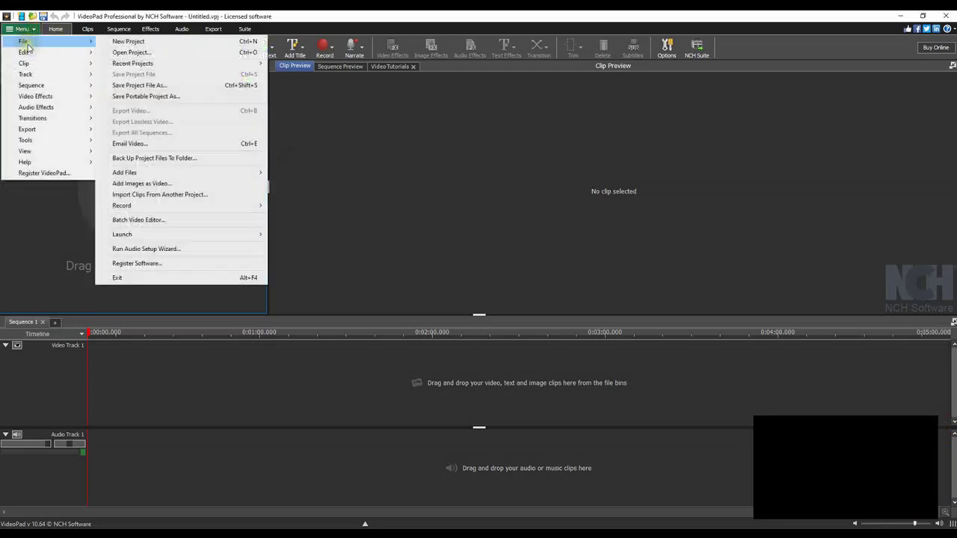
left_click(123, 43)
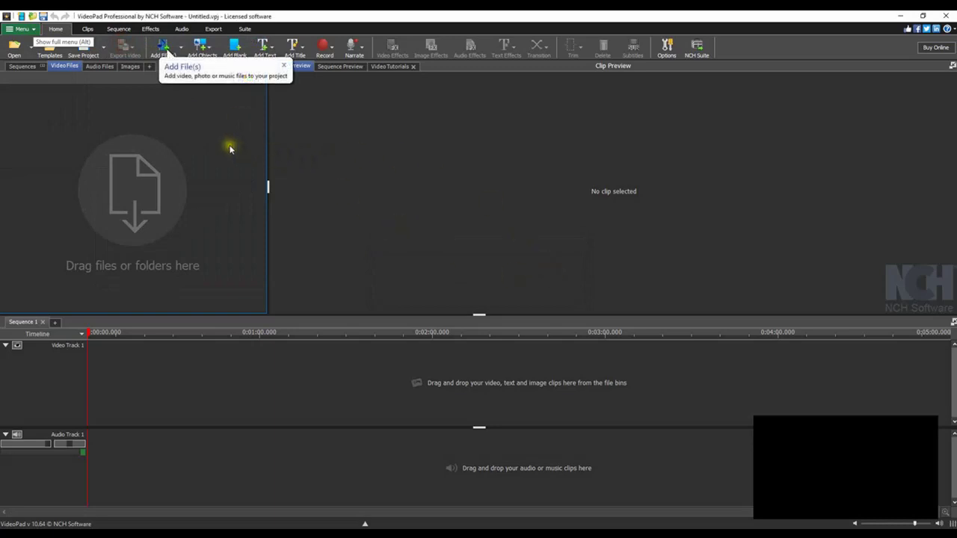
Step: Add a Simple Text Overlay clip reading 'Title Text' to the media bin
left_click(180, 50)
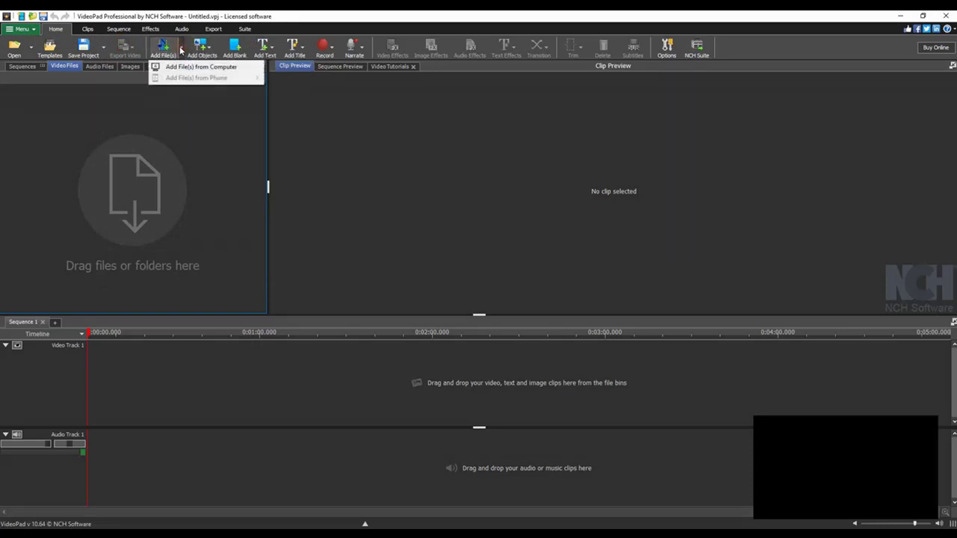
left_click(270, 53)
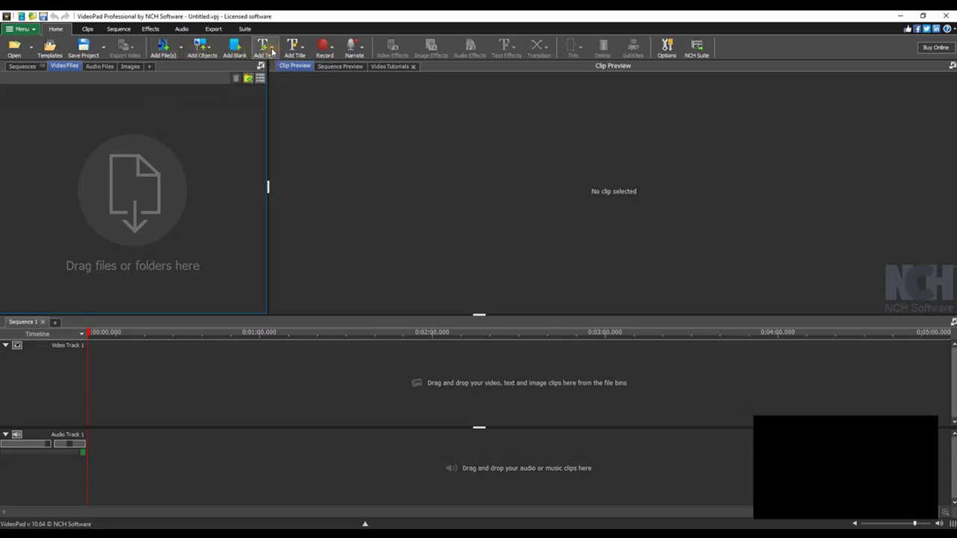
left_click(272, 51)
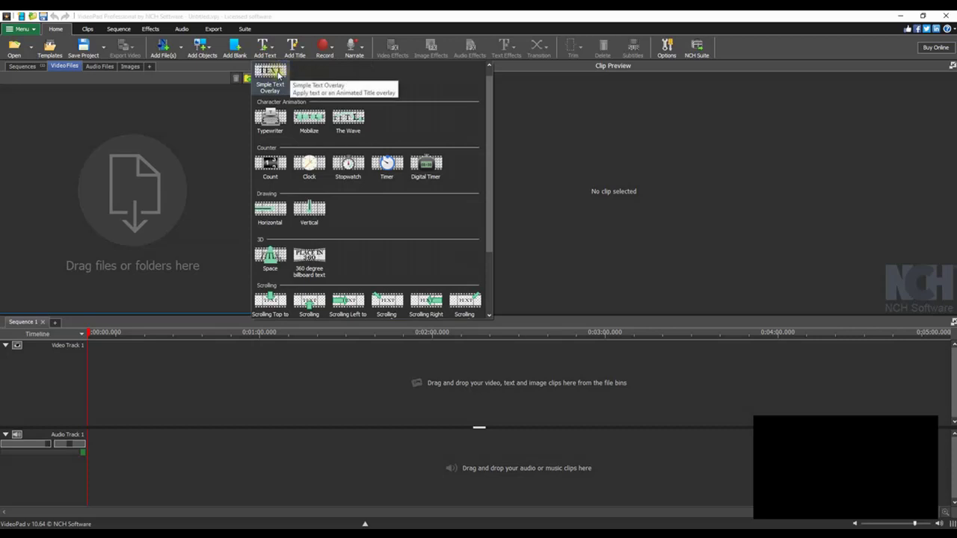
left_click(278, 73)
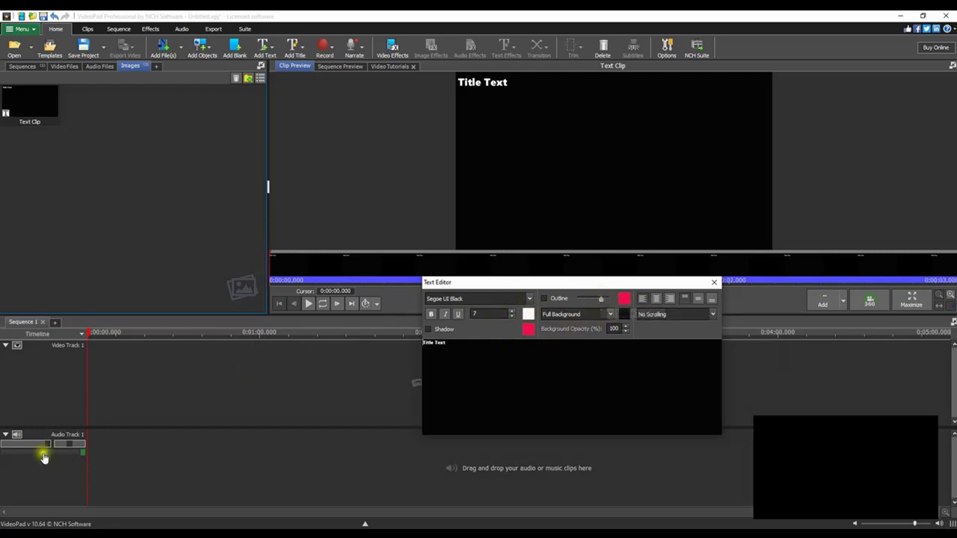
Step: Close the Text Editor, switch to Notepad and copy the selected Psalm 23 verses
key("Escape")
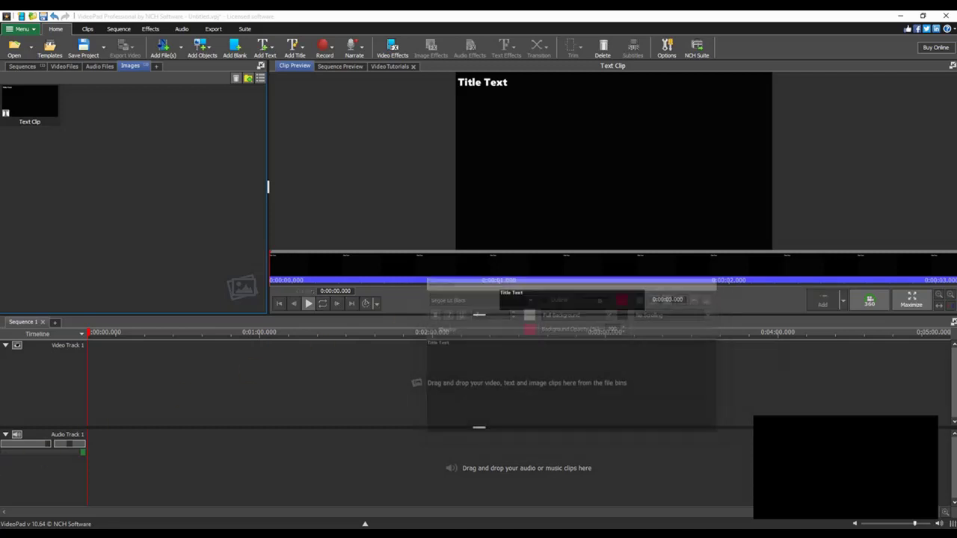
key("alt+Tab")
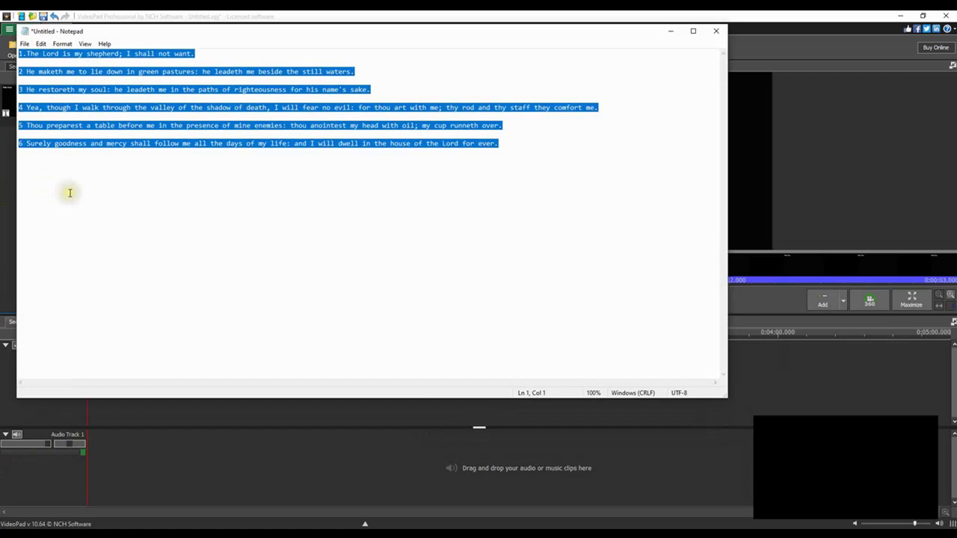
right_click(205, 128)
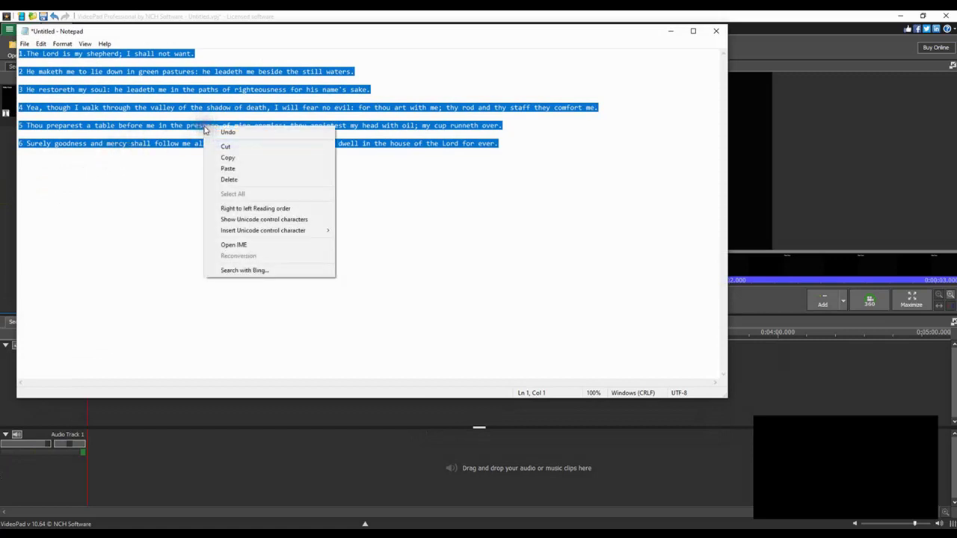
left_click(238, 158)
Step: Back in VideoPad, paste the Psalm 23 verses over the 'Title Text' placeholder in the text clip
left_click(670, 31)
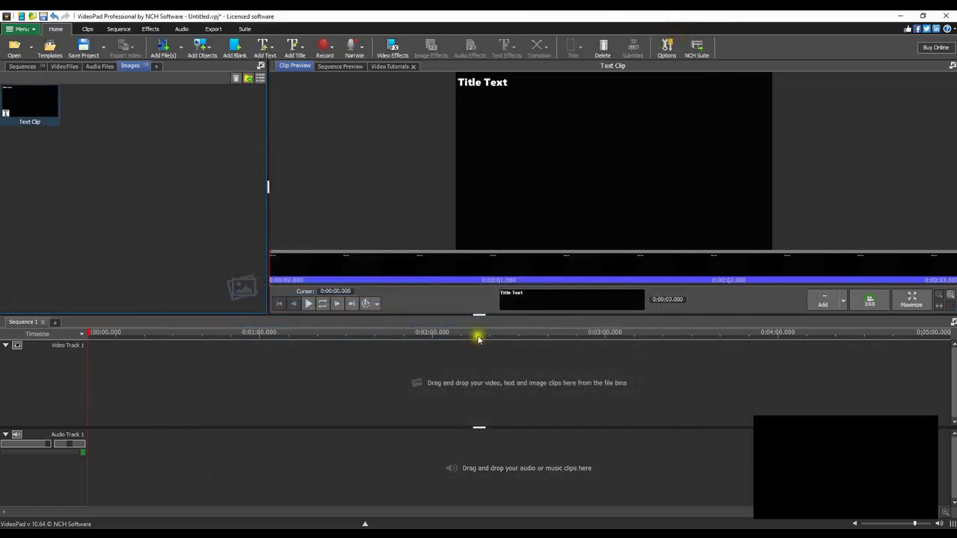
double_click(527, 312)
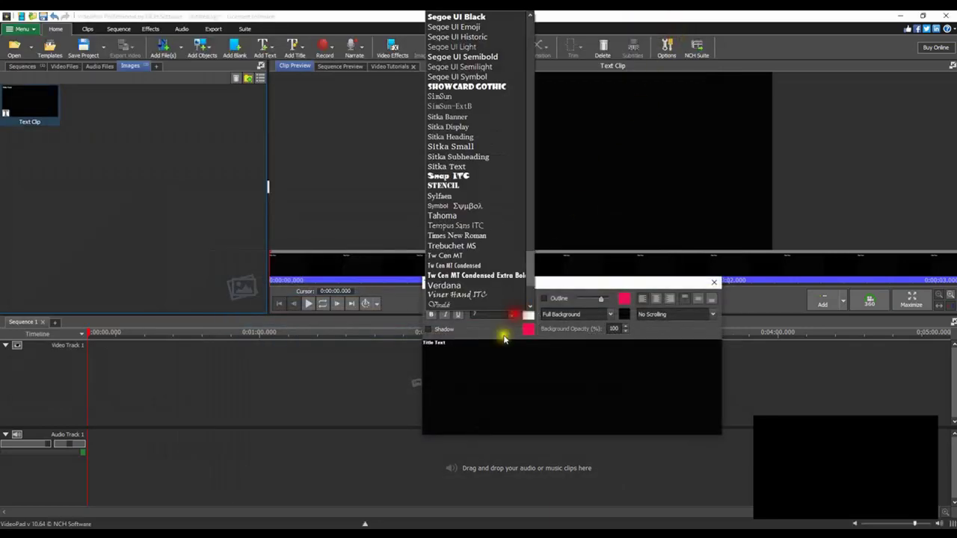
left_click(465, 370)
left_click_drag(447, 343, 415, 342)
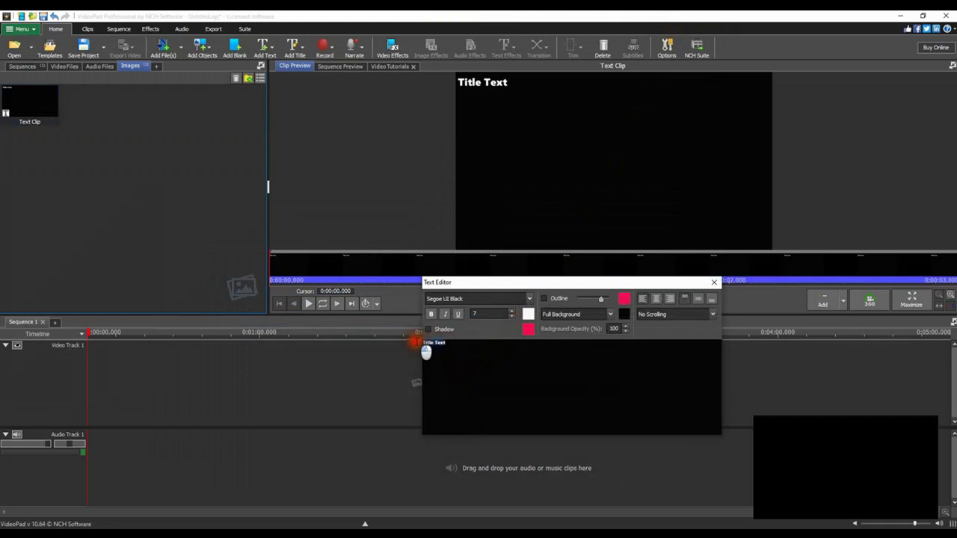
right_click(440, 346)
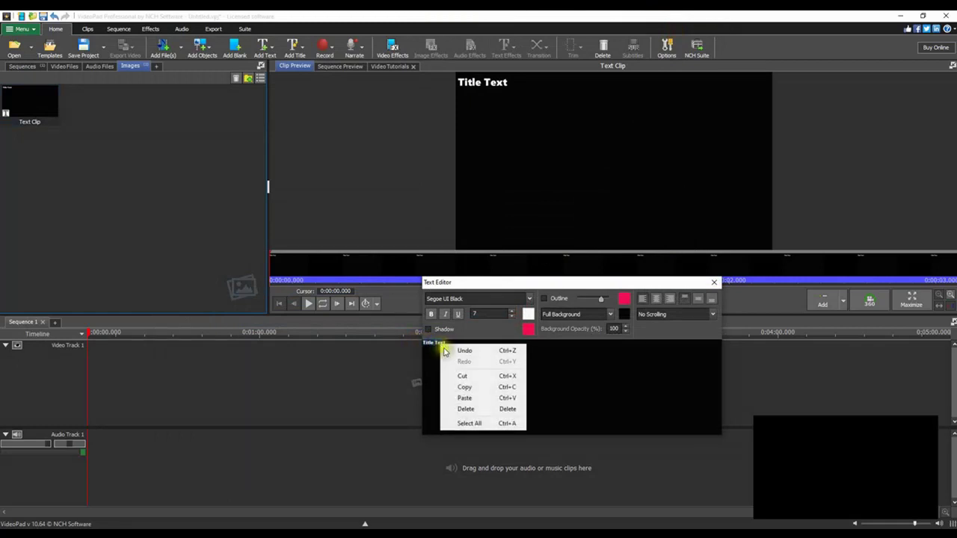
left_click(465, 397)
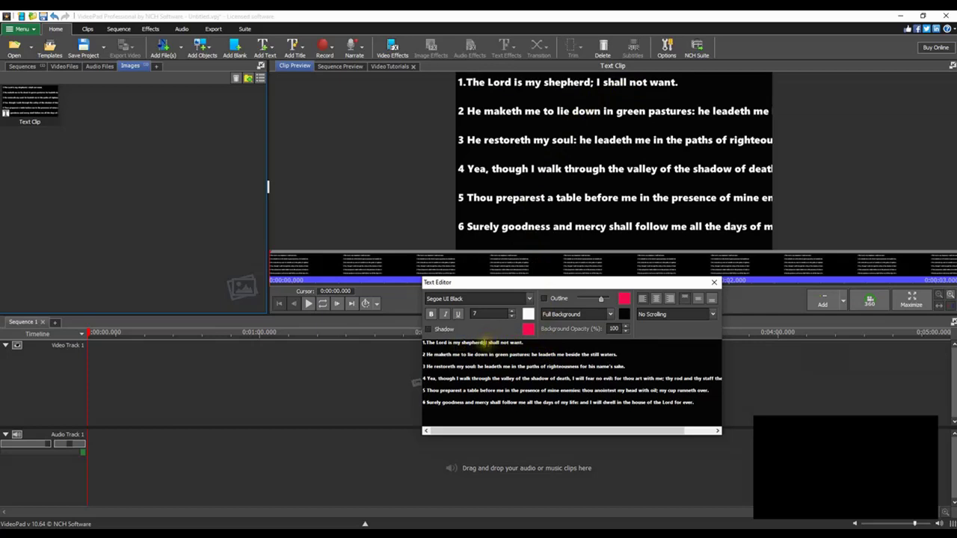
Step: Break verses 1–3 into short lines after 'want.', 'down', 'leadeth', before 'righteousness' and 'sake.'
key("Return")
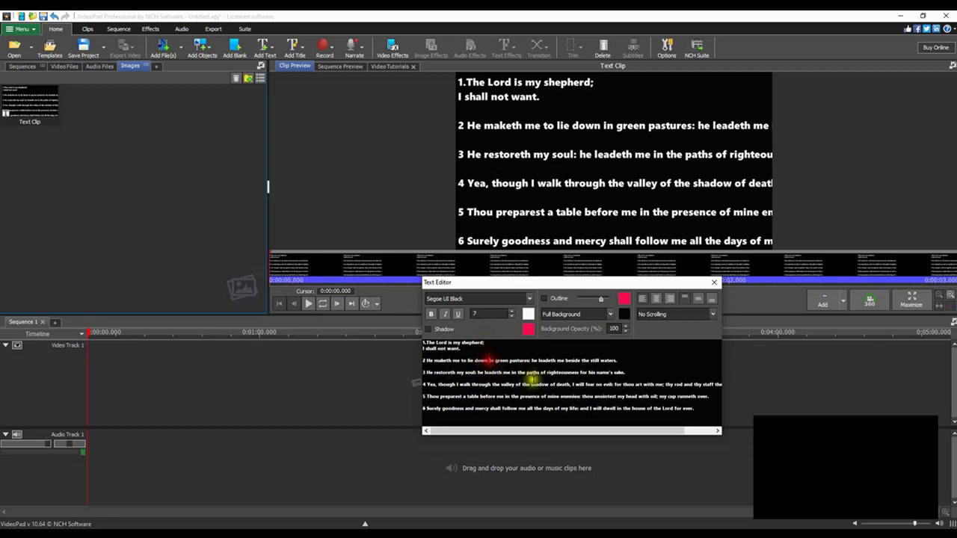
key("Return")
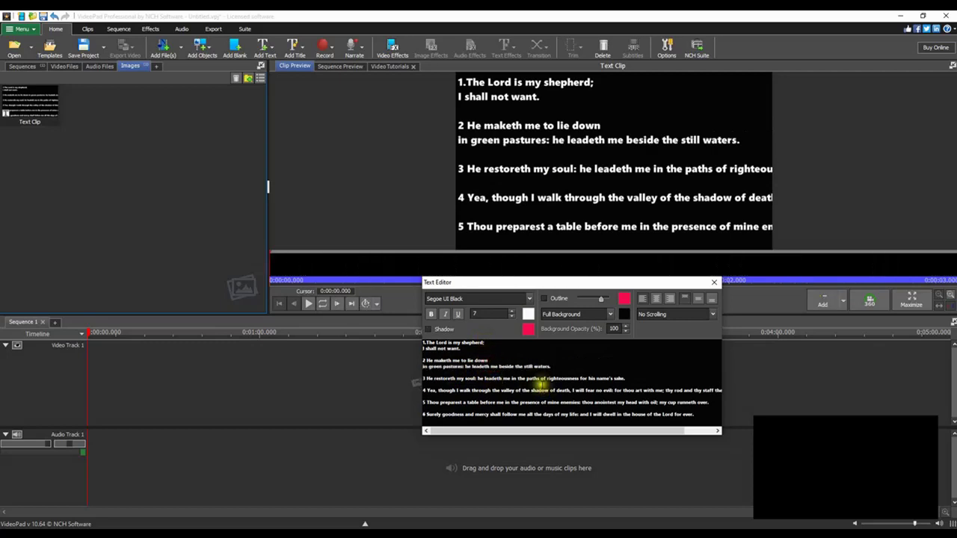
left_click(490, 366)
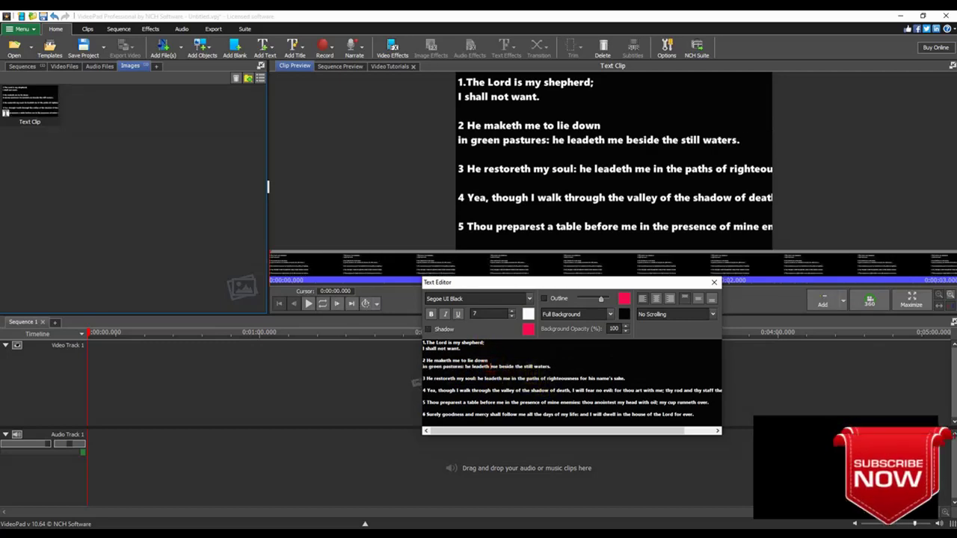
key("Return")
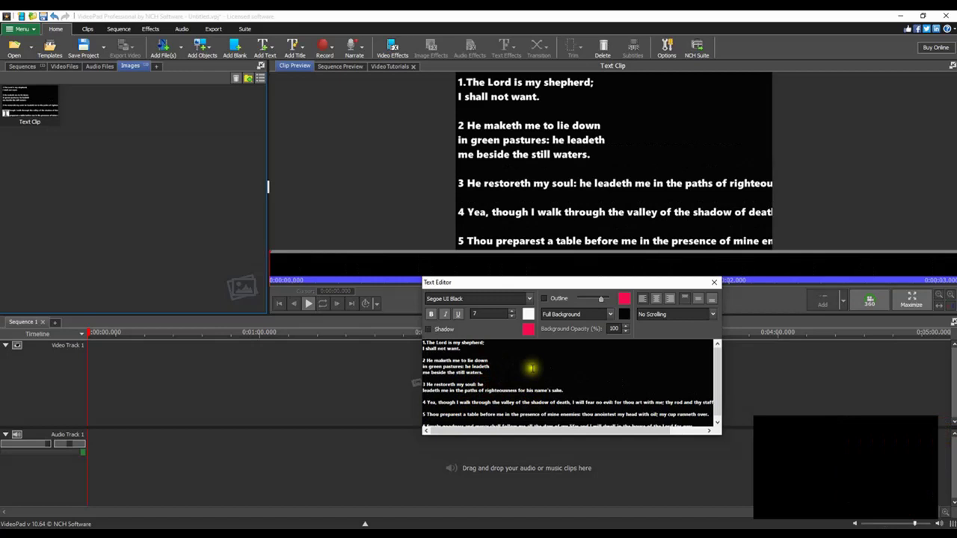
left_click(483, 385)
key("Return")
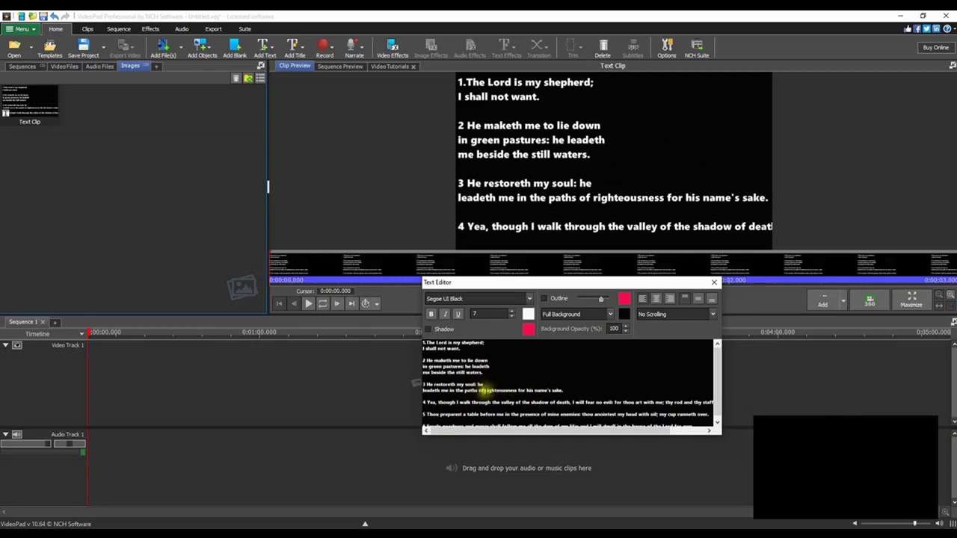
left_click(487, 391)
key("Return")
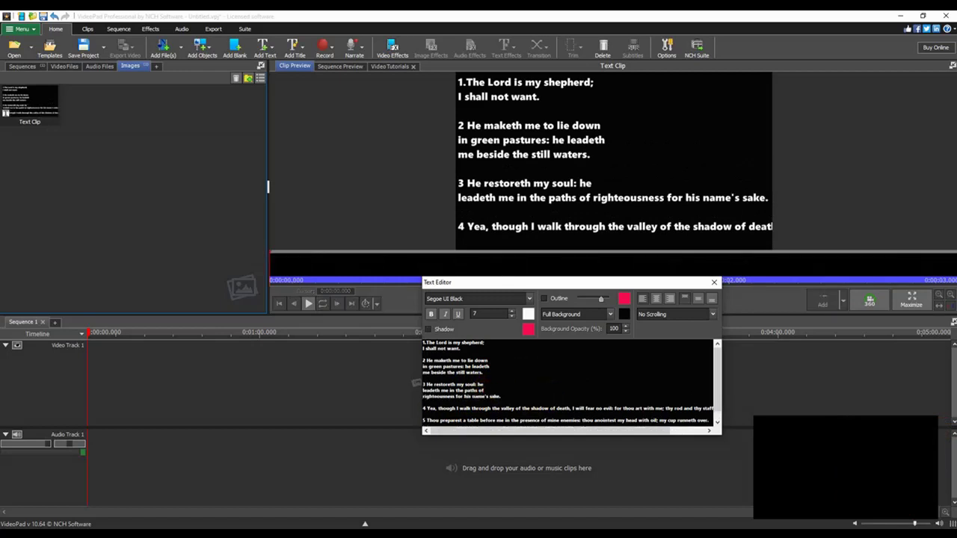
left_click(488, 393)
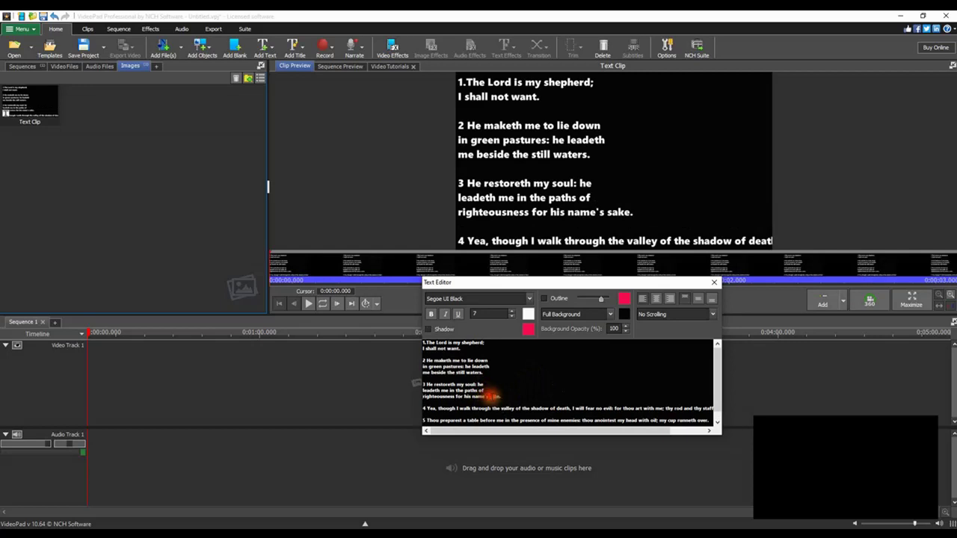
key("Return")
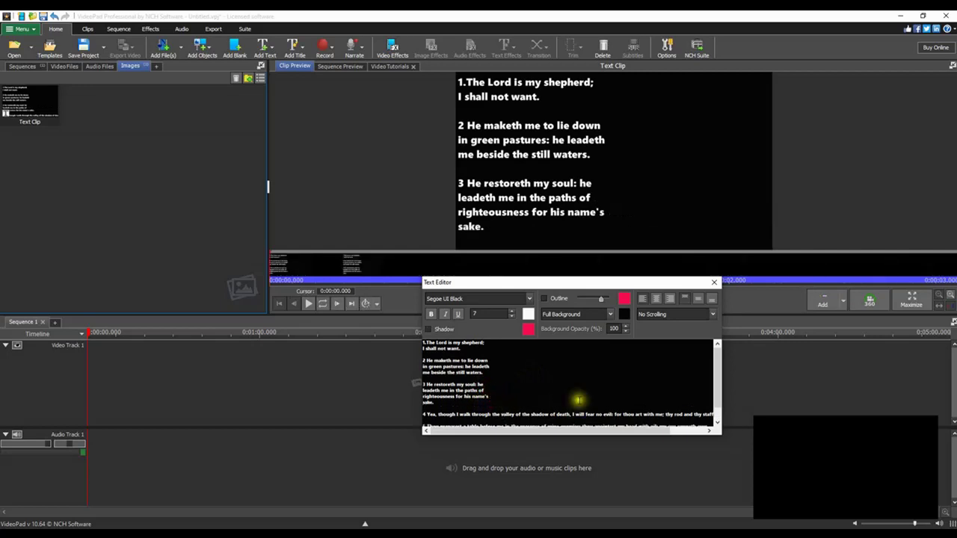
Step: Break verse 4 into short lines after 'through', 'shadow of', 'no evil: for' and before 'and thy staff'
left_click(717, 424)
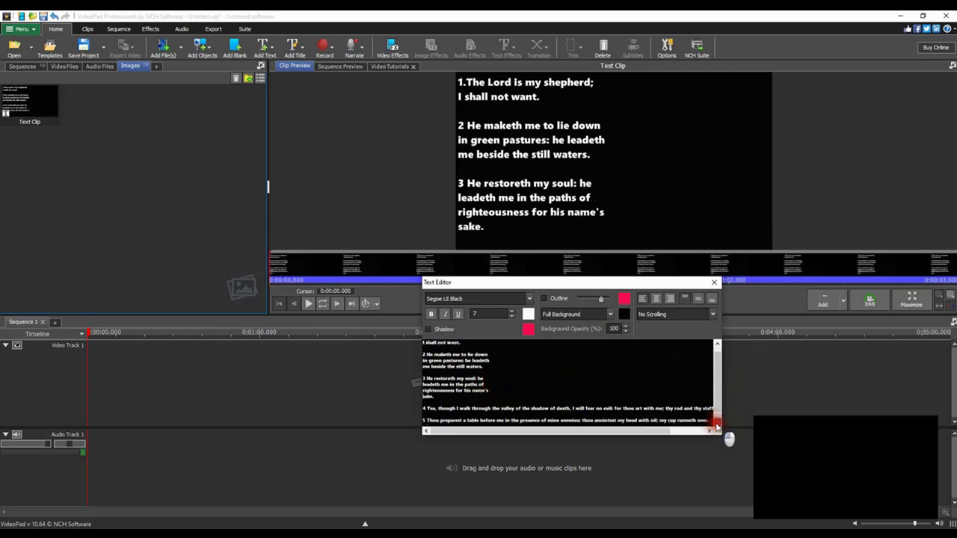
left_click(716, 424)
left_click(716, 423)
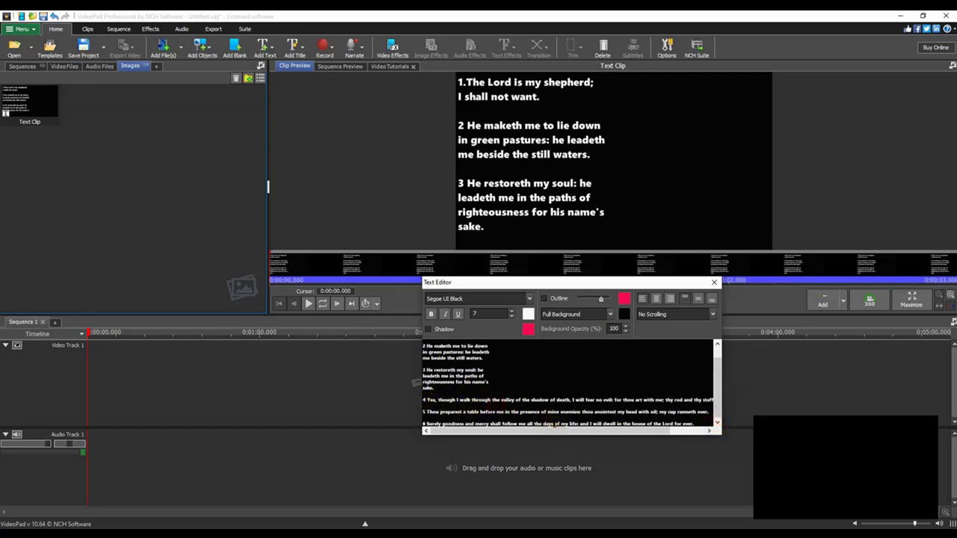
key("Return")
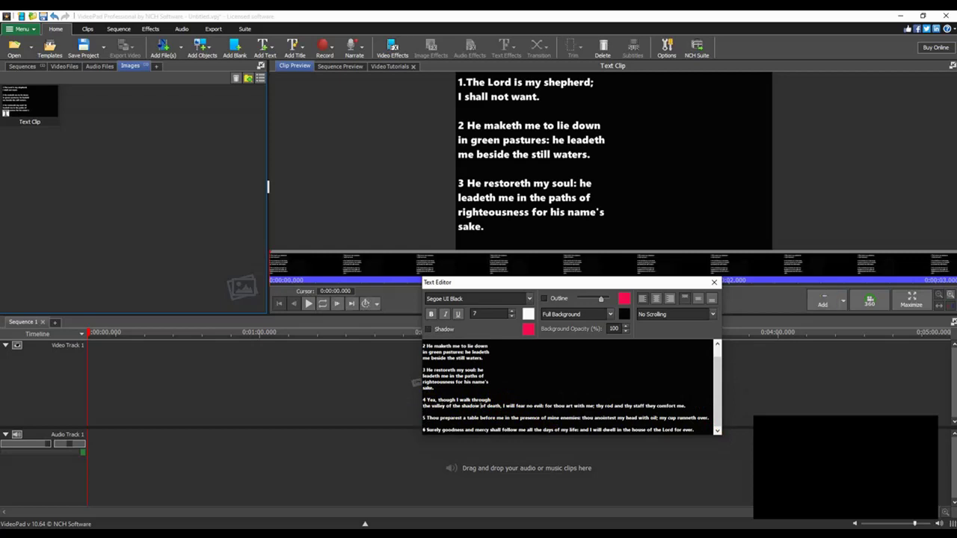
key("Return")
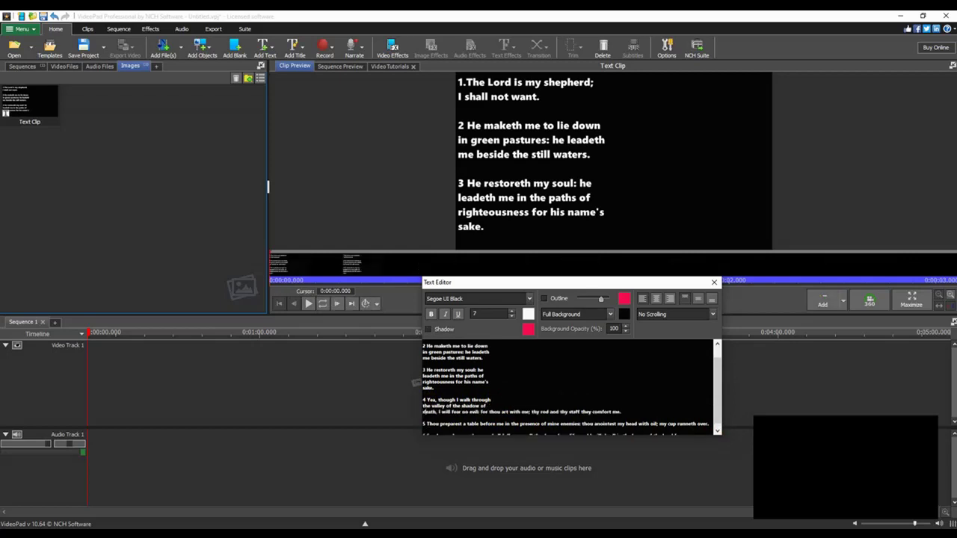
type(":")
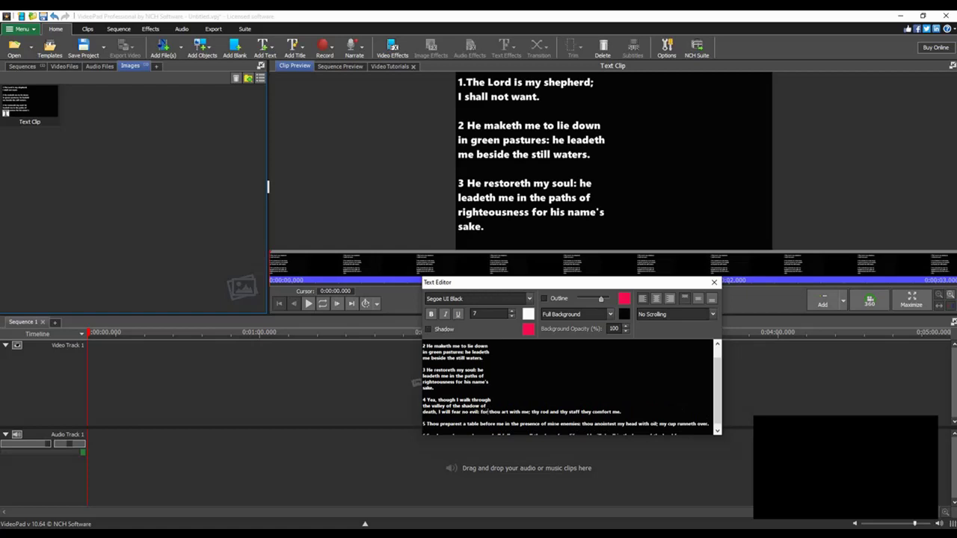
key("Return")
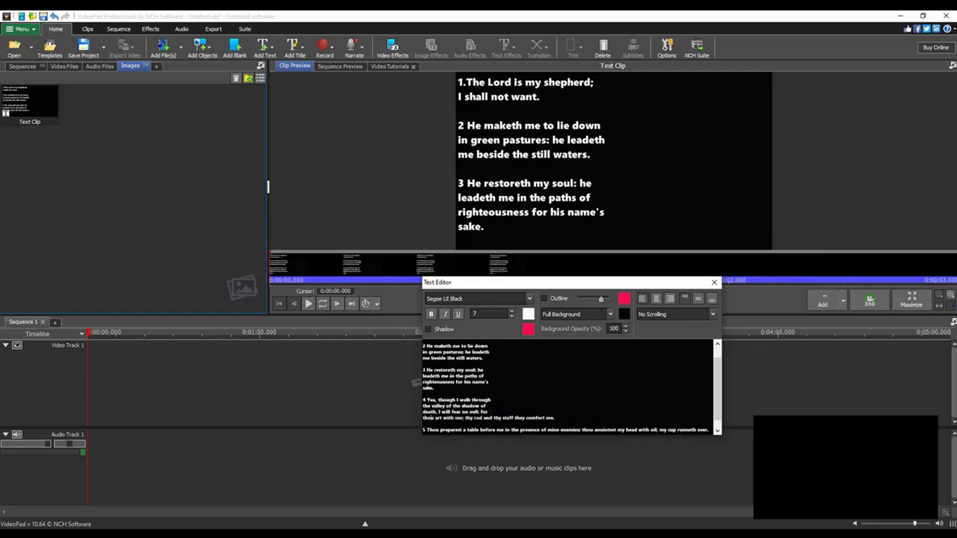
key("Return")
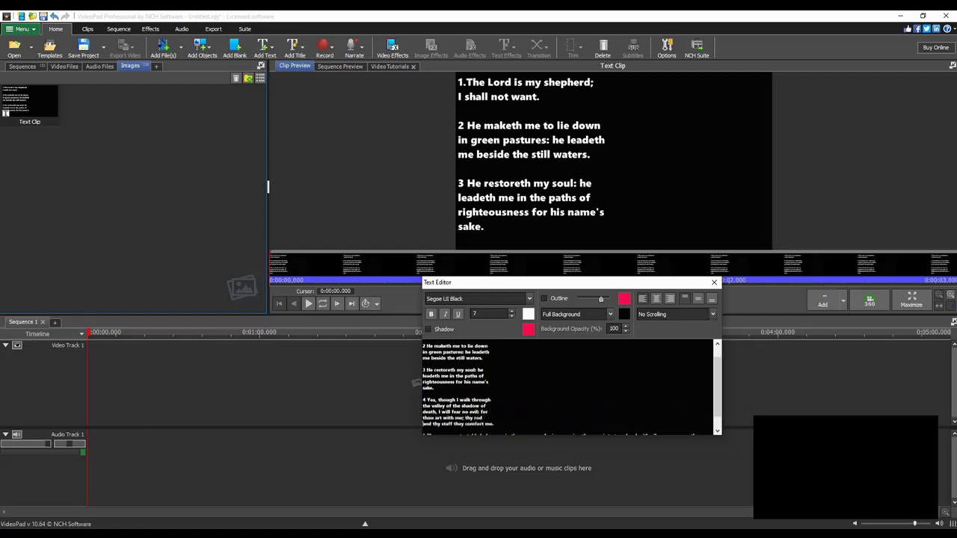
Step: Break verse 5 into short lines after 'before', 'mine' and before 'head'
left_click(718, 432)
left_click(718, 432)
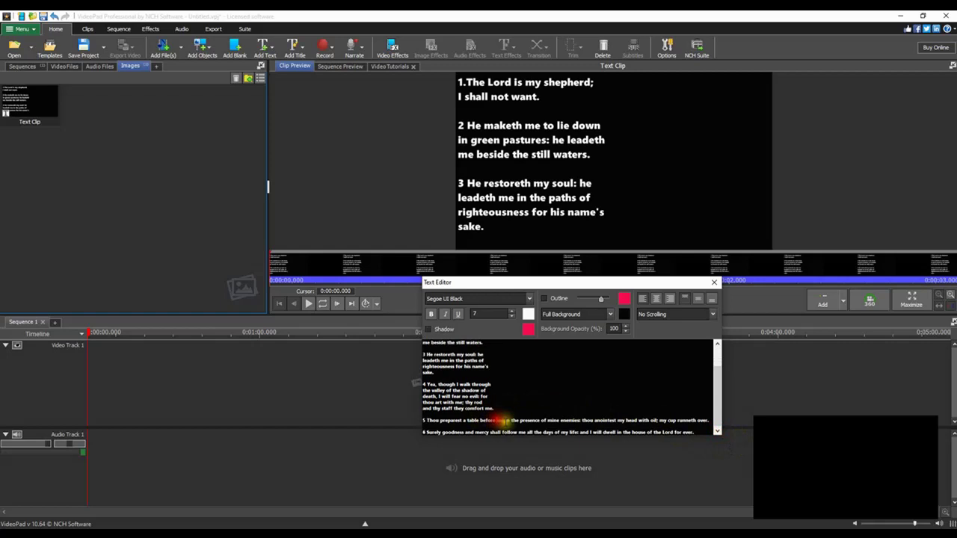
key("Return")
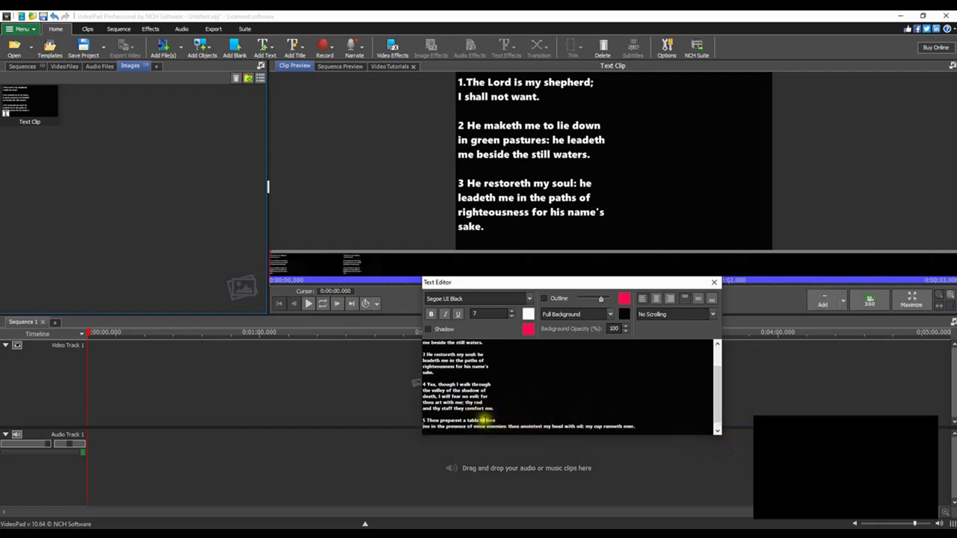
left_click(486, 423)
key("Return")
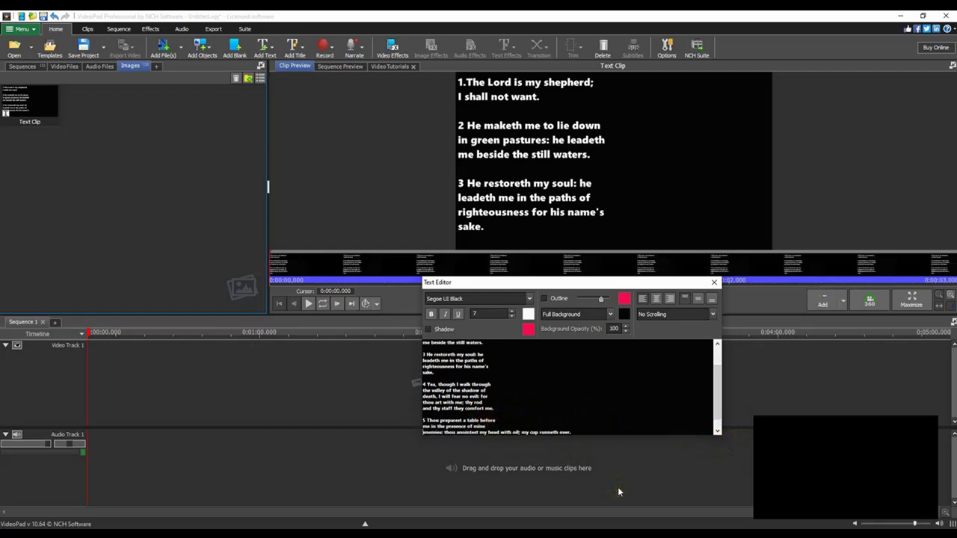
left_click(716, 432)
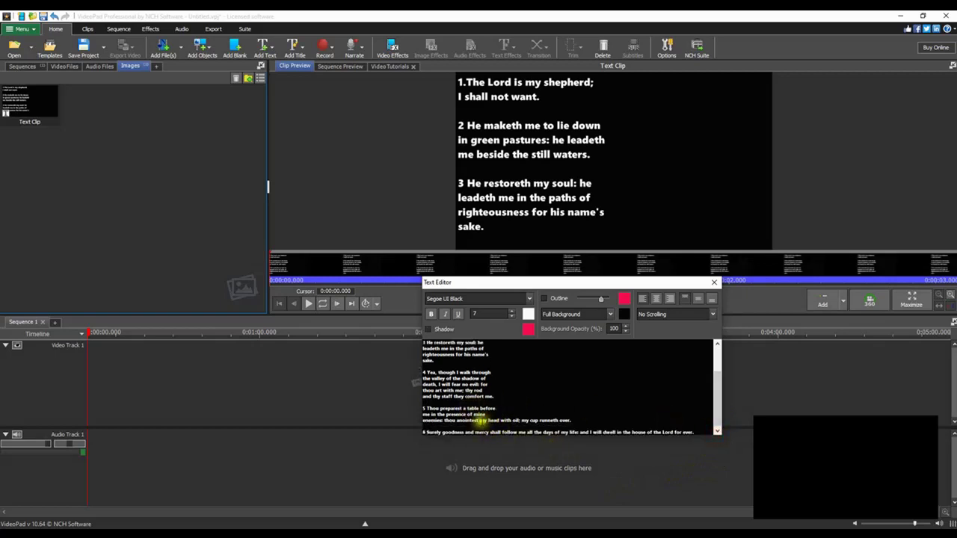
key("Return")
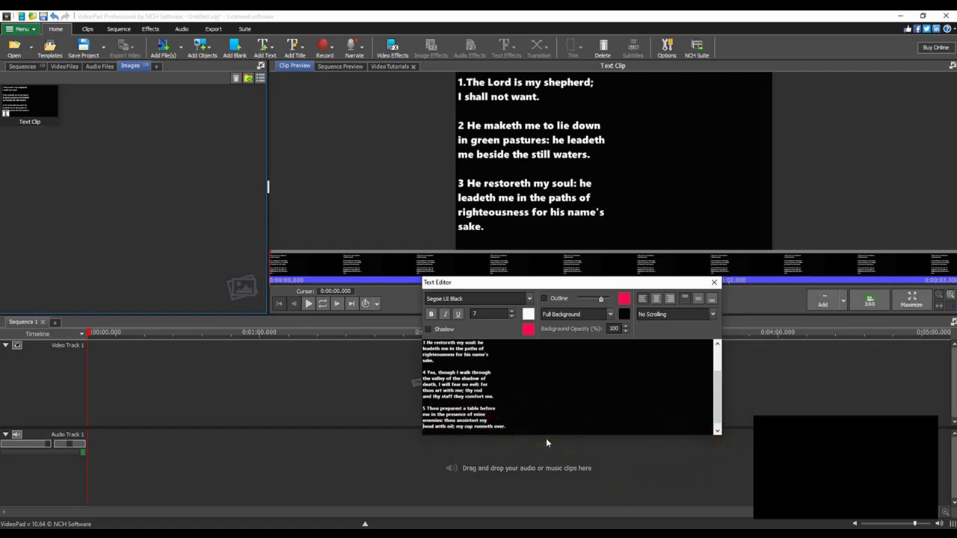
Step: Break verse 6 after 'mercy', 'my' and 'house', then close the editor and preview the clip
left_click(716, 432)
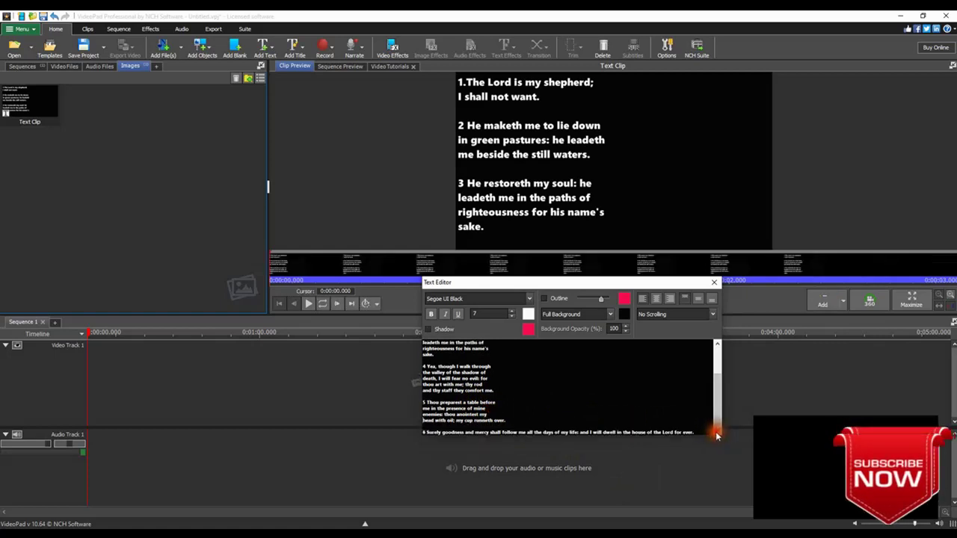
left_click(488, 432)
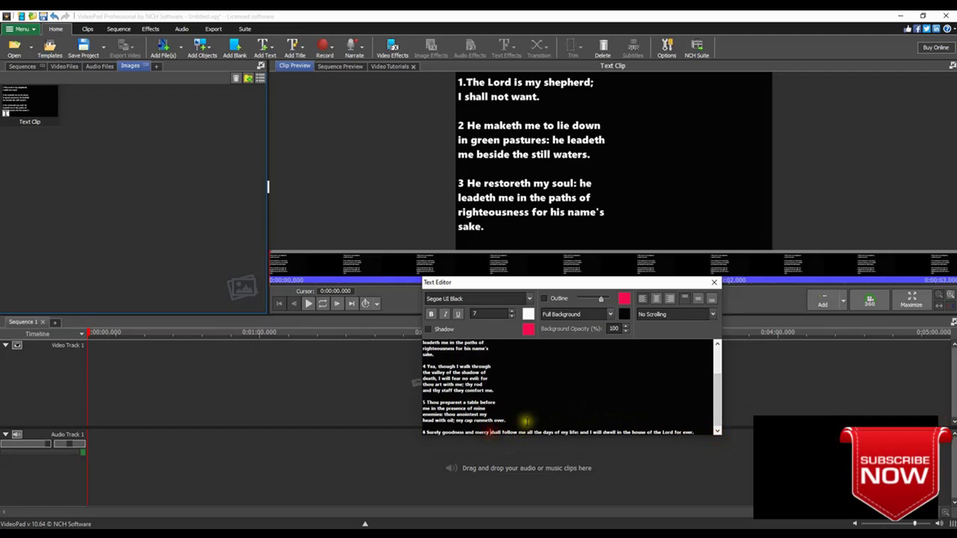
key("Return")
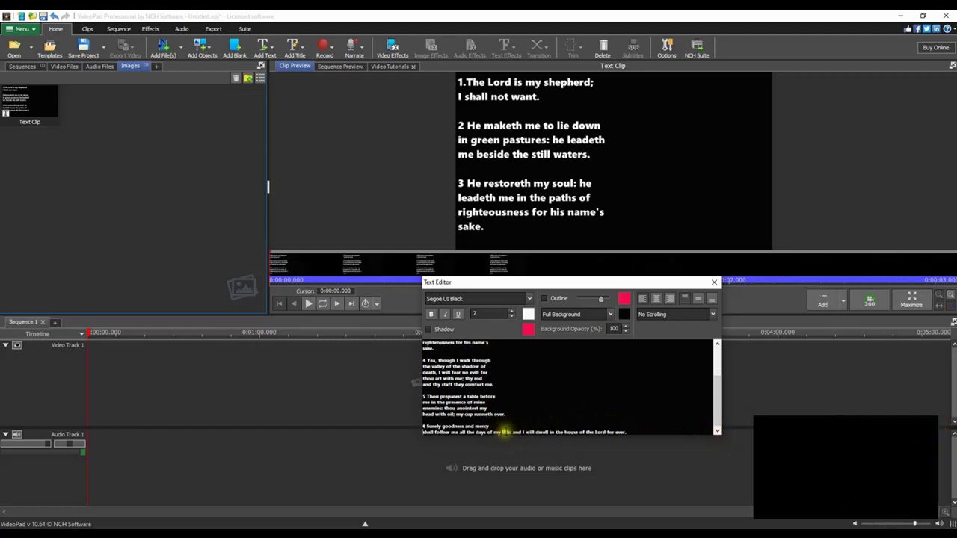
left_click(502, 433)
key("Return")
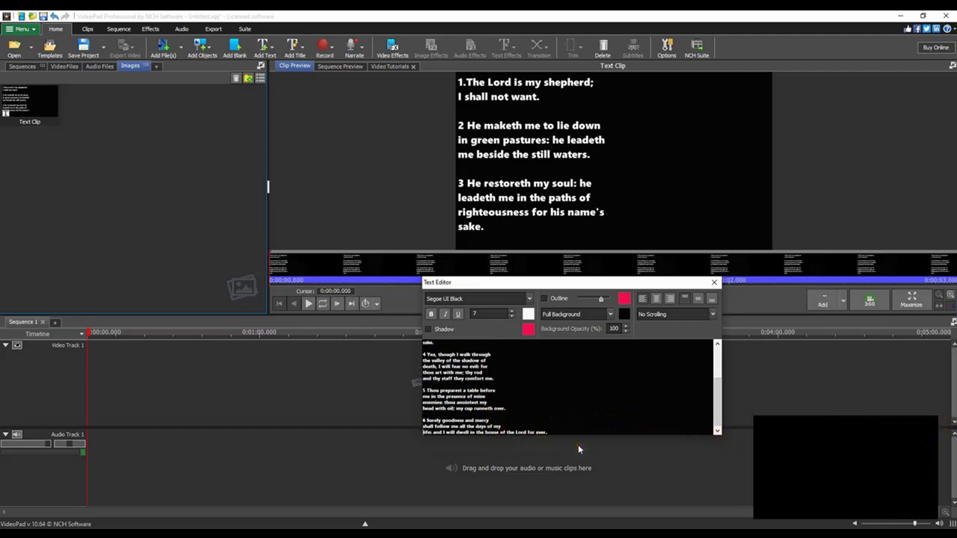
left_click(499, 432)
key("Return")
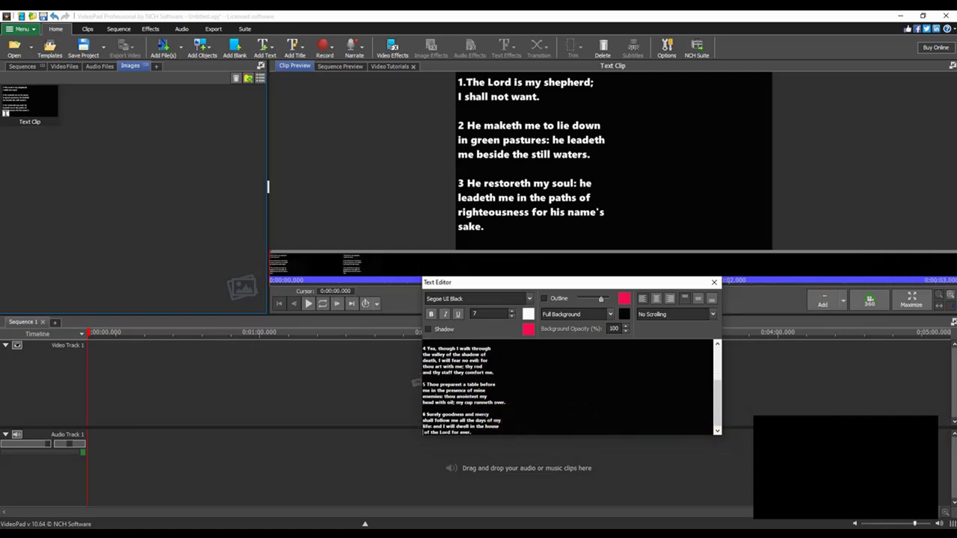
left_click(717, 432)
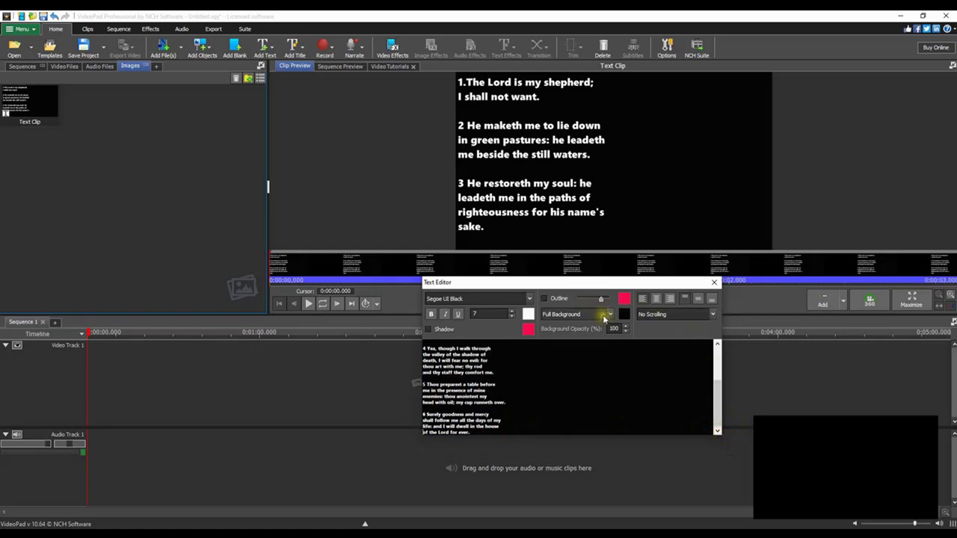
left_click(717, 282)
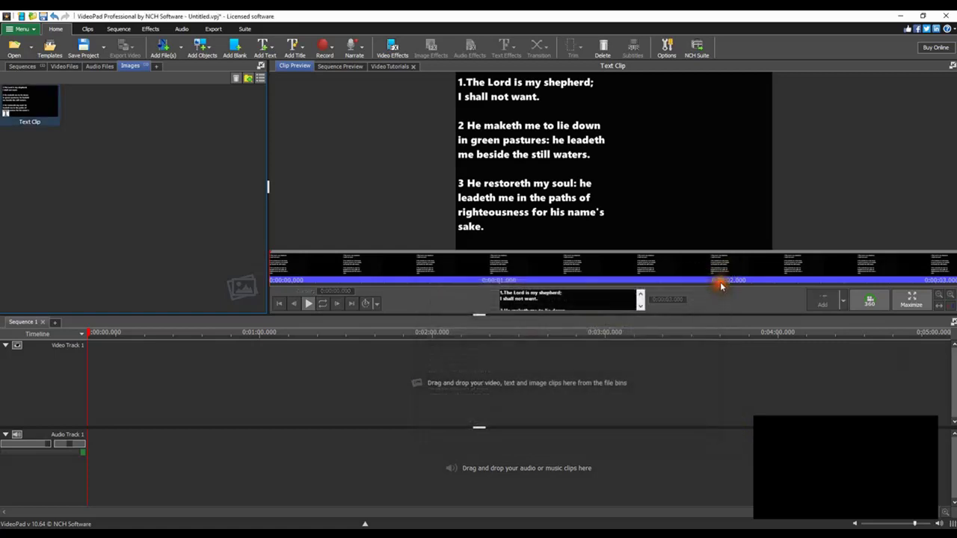
left_click(307, 304)
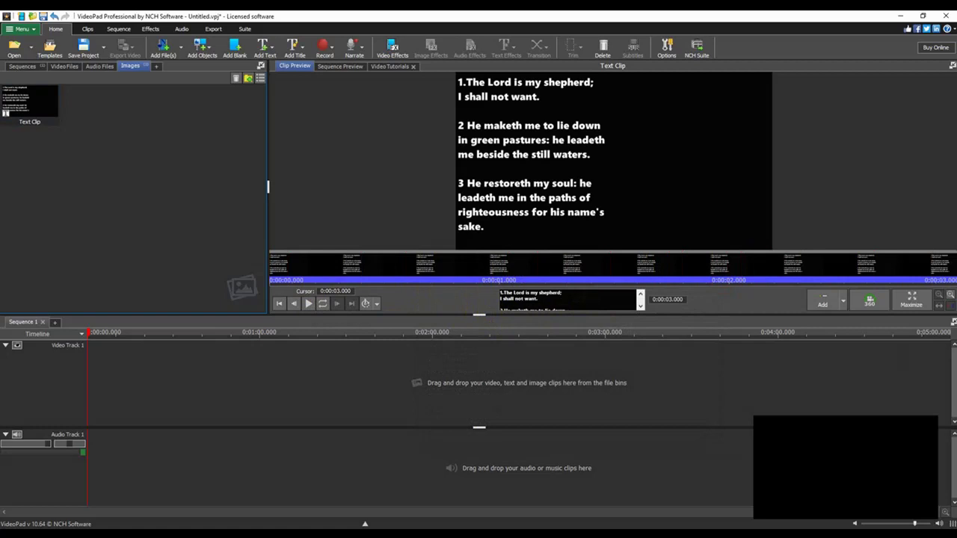
Step: Set the psalm text clip's animation to Scroll Bottom To Top
double_click(587, 299)
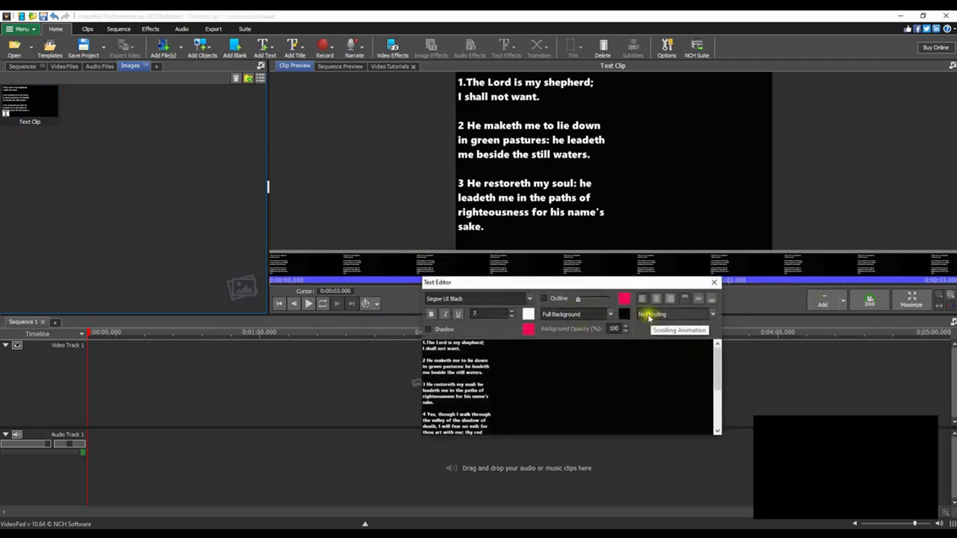
left_click(714, 316)
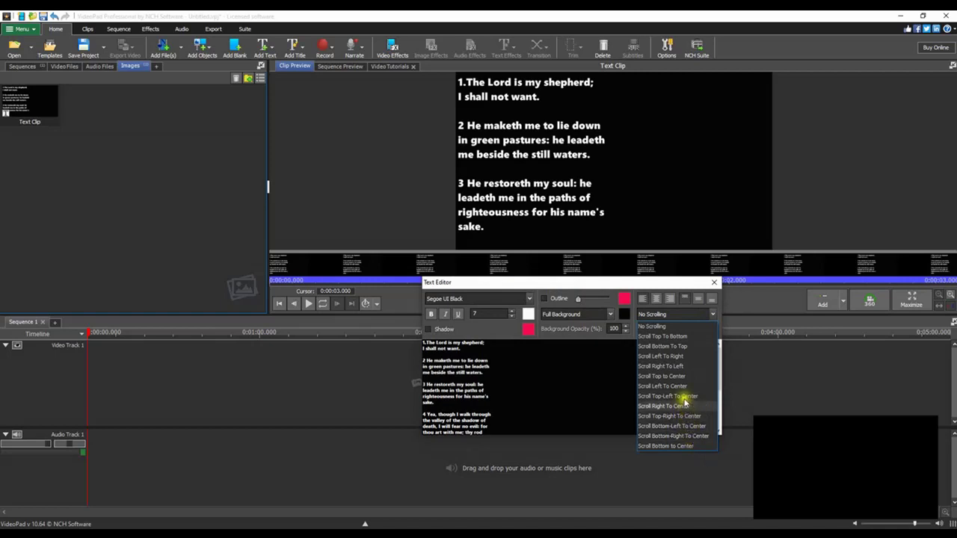
left_click(676, 347)
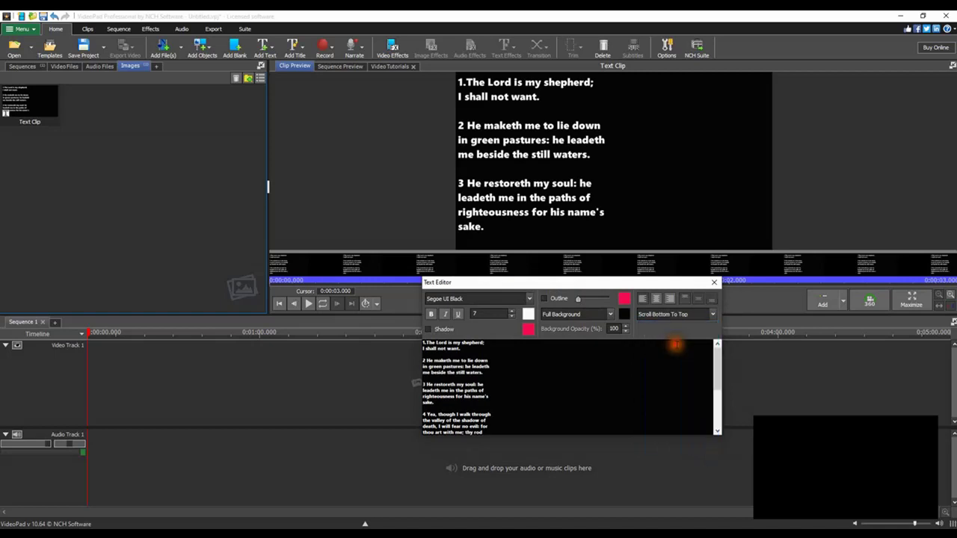
left_click(714, 284)
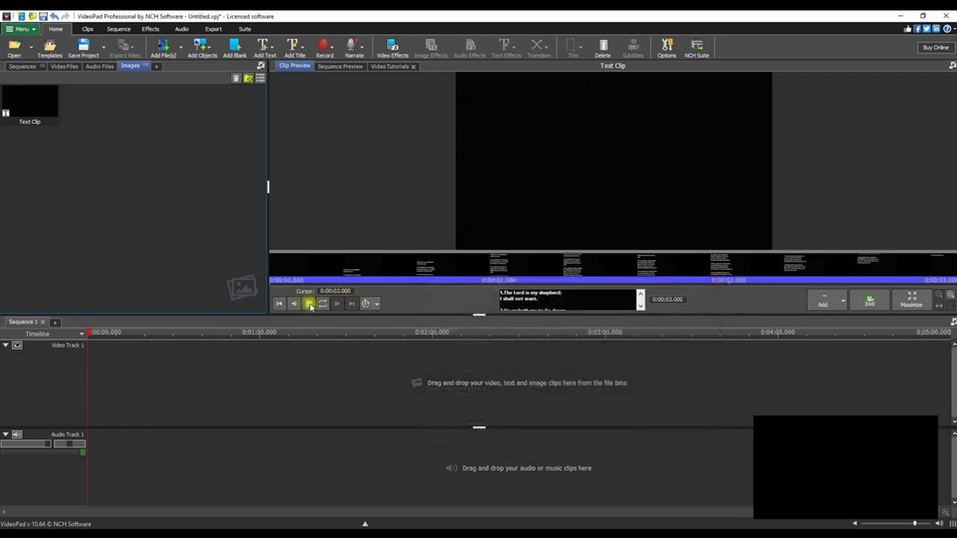
Step: Set the text clip duration to 20 seconds and play the scrolling preview
left_click(310, 303)
left_click(666, 300)
left_click(310, 304)
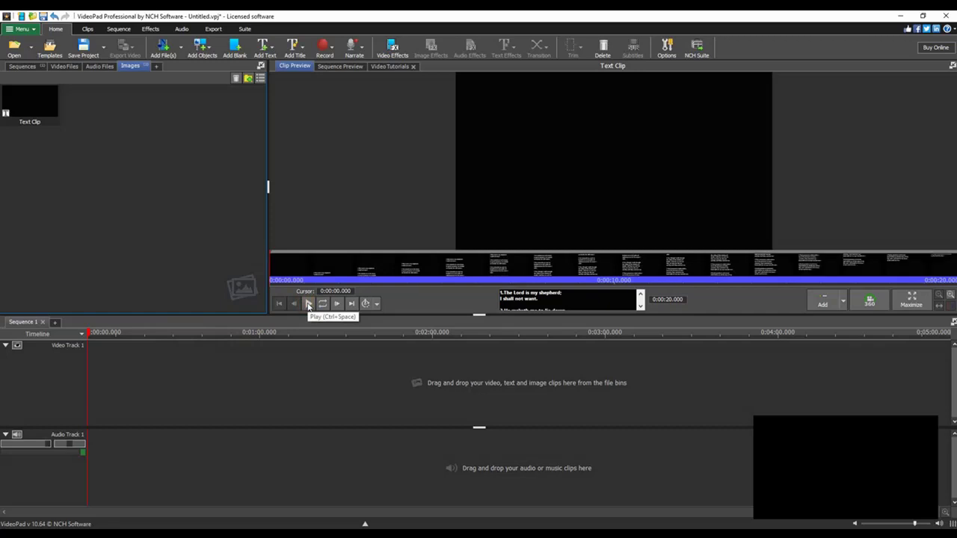
left_click(310, 305)
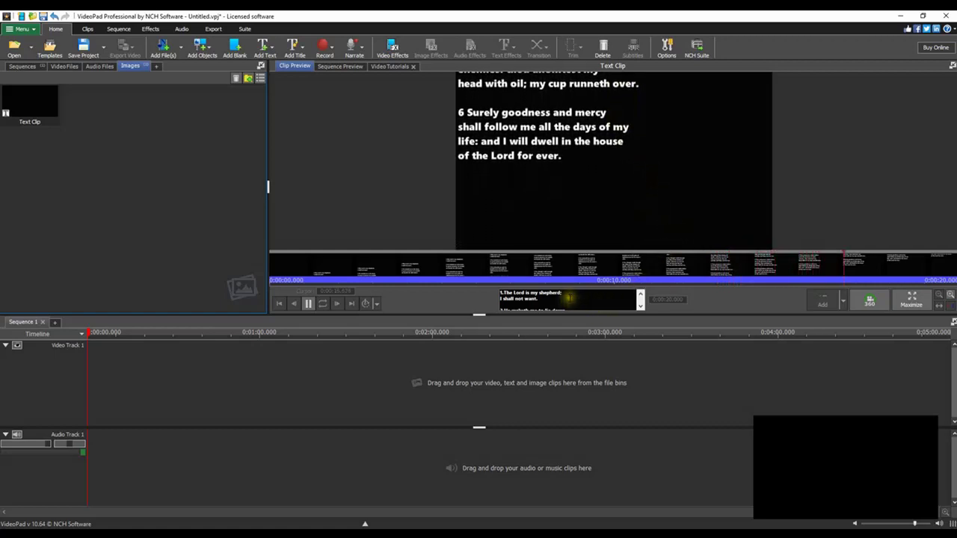
Step: Stop the preview, reopen the psalm text and rejoin 'my' with 'life:' in verse 6
left_click(309, 304)
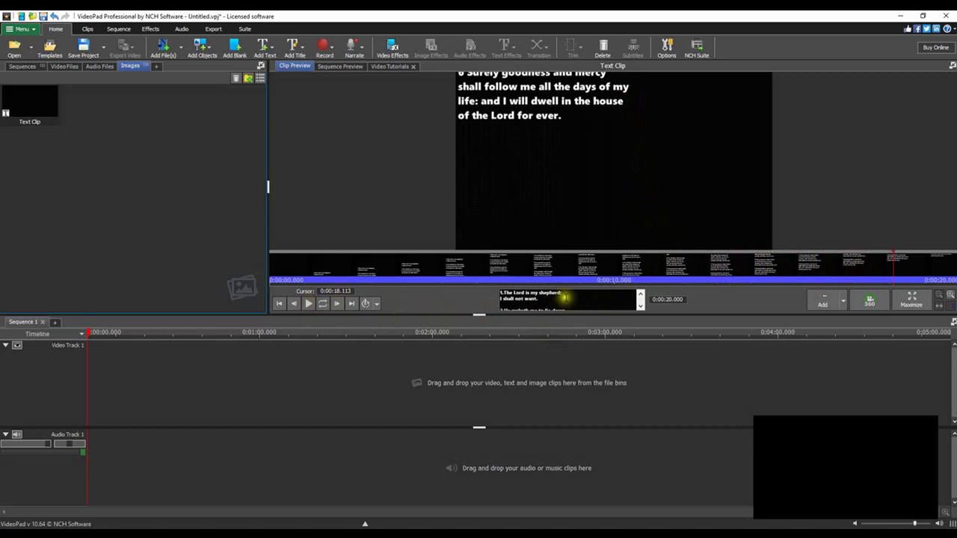
left_click(564, 294)
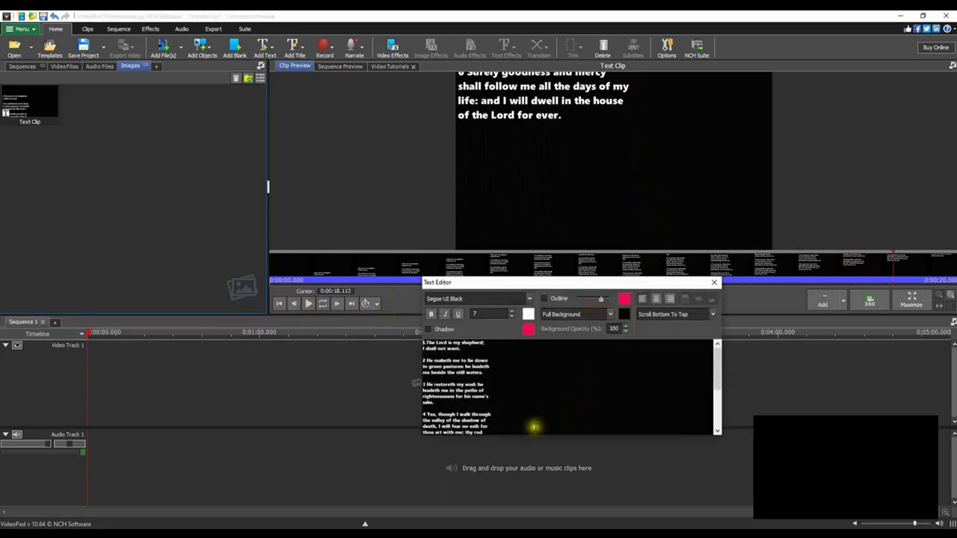
scroll(545, 433, "down", 4)
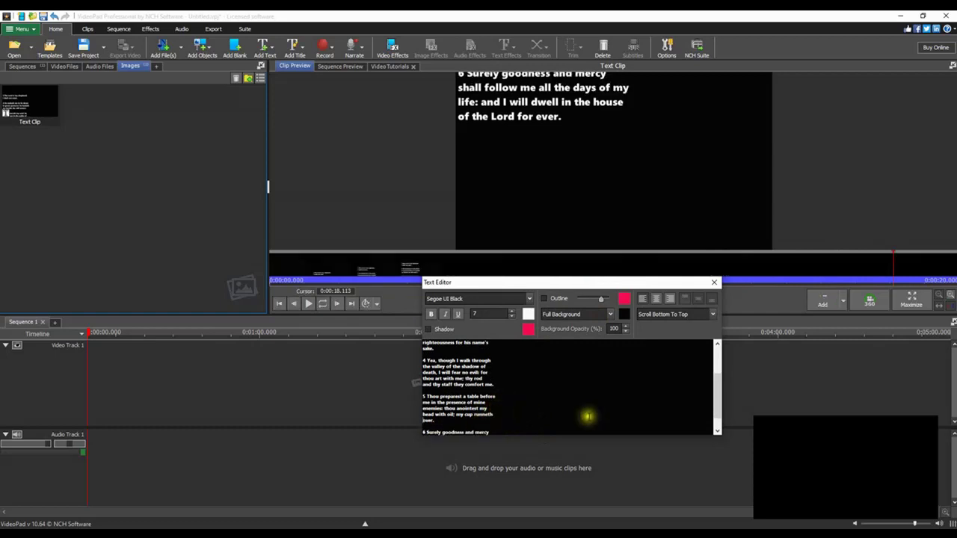
scroll(716, 428, "down", 1)
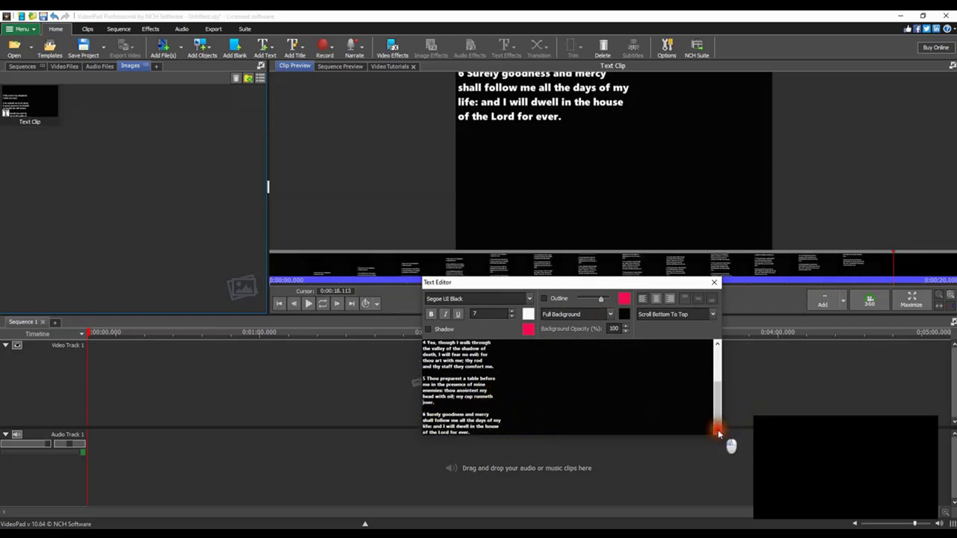
left_click(495, 420)
left_click(553, 397)
left_click(450, 432)
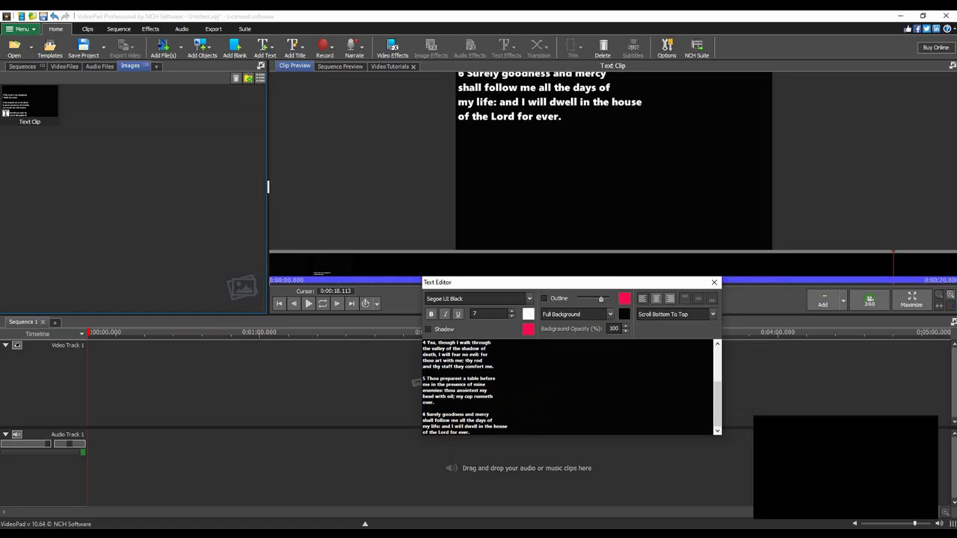
left_click(461, 426)
left_click(498, 426)
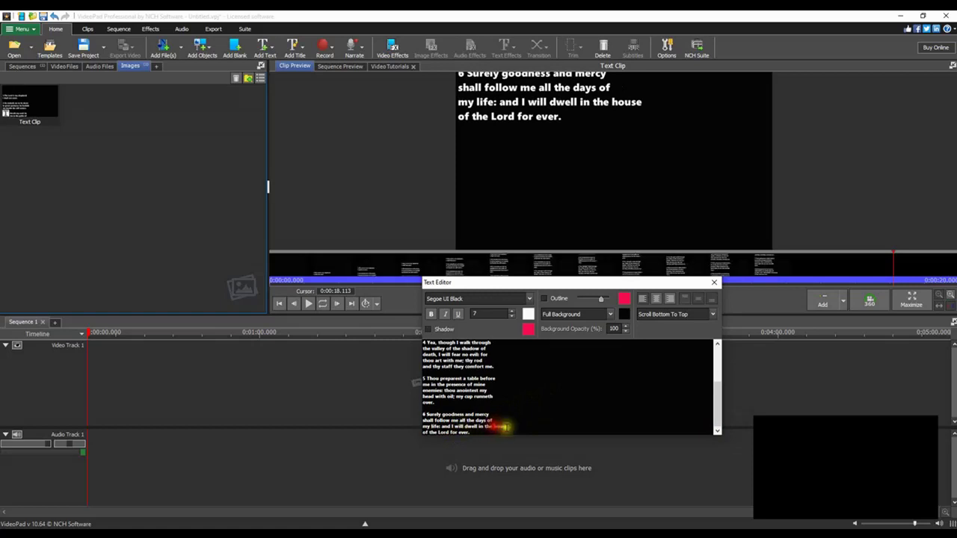
Step: Delete the break after 'house' so it reads 'house of the Lord for ever.', then close the editor
left_click(560, 428)
left_click(560, 399)
scroll(553, 384, "down", 1)
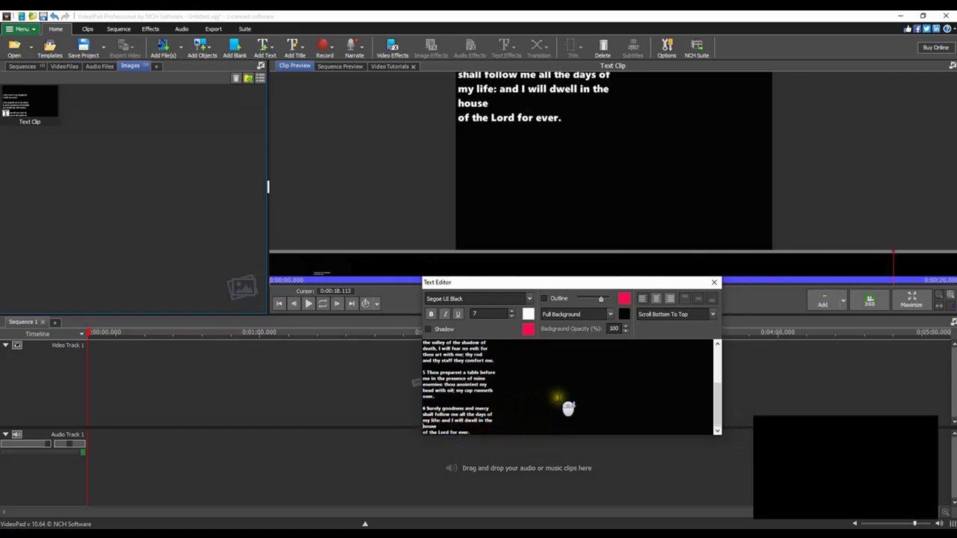
left_click(559, 404)
left_click(441, 422)
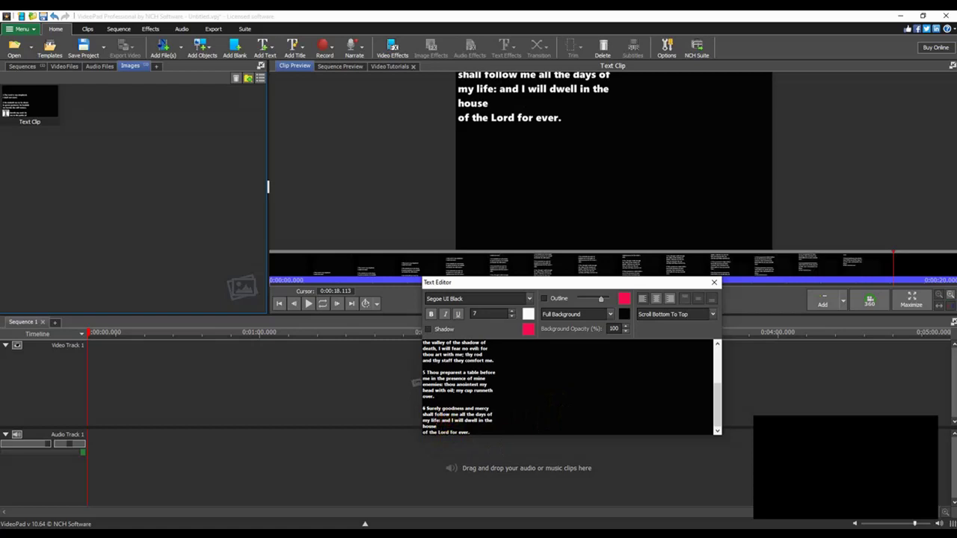
key("Delete")
left_click(465, 401)
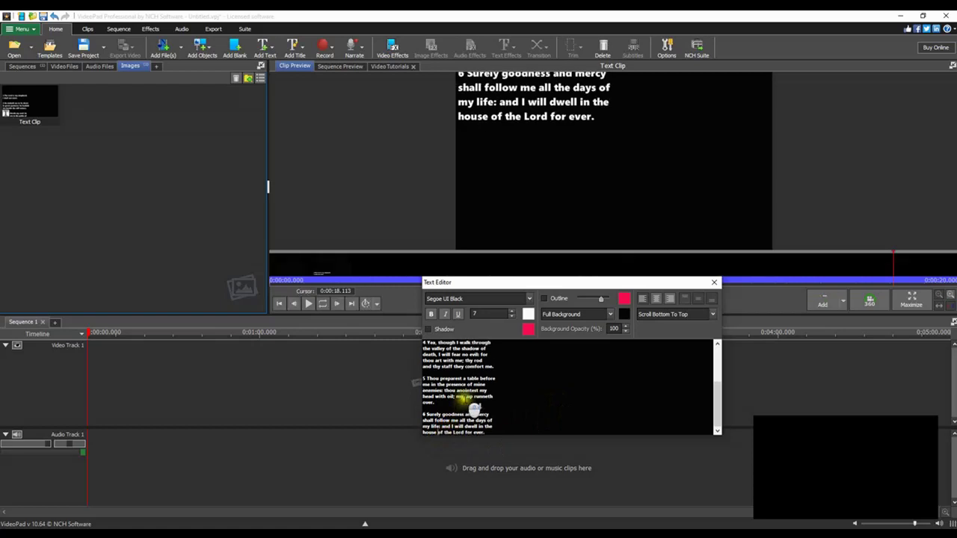
scroll(482, 396, "up", 5)
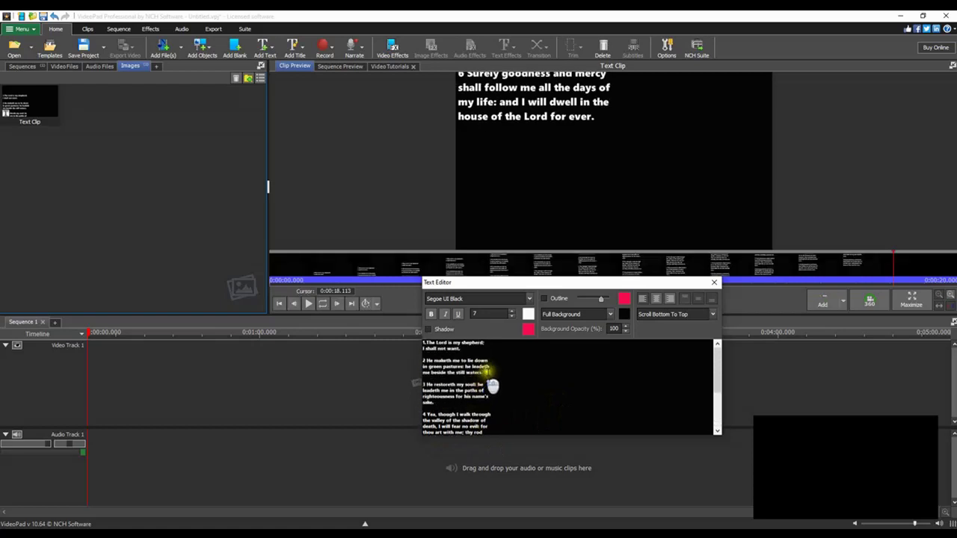
left_click(714, 283)
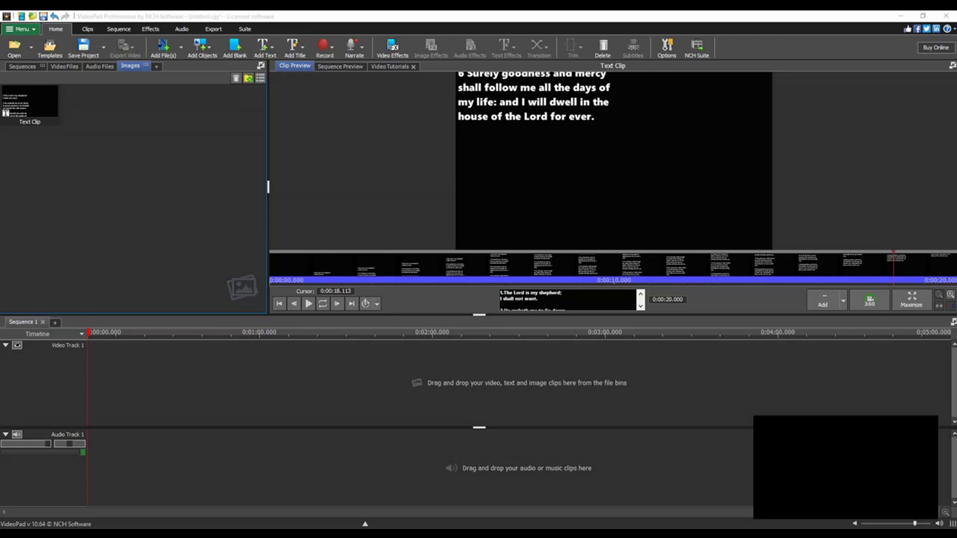
Step: Drag The Lord Shepherd.jpg into the Images bin as a 3-second image clip
left_click_drag(71, 224, 156, 209)
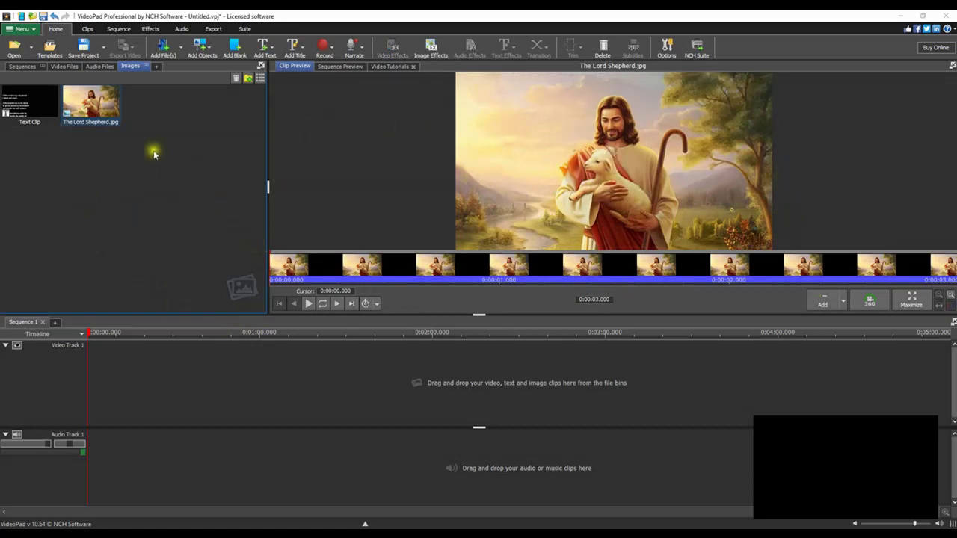
Step: Place the text clip on Video Track 1 and The Lord Shepherd.jpg as an overlay on Track 2
left_click(39, 101)
left_click_drag(42, 101, 115, 368)
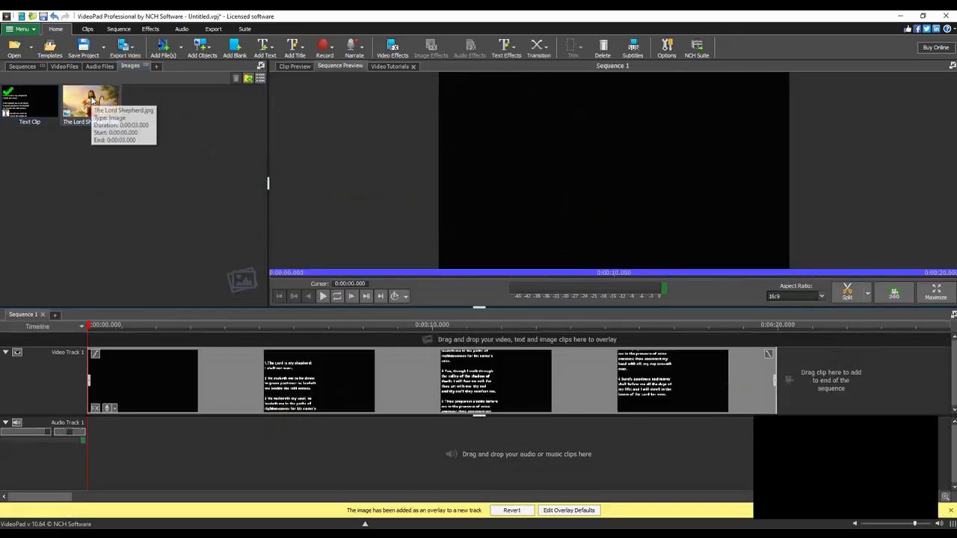
left_click_drag(88, 97, 86, 344)
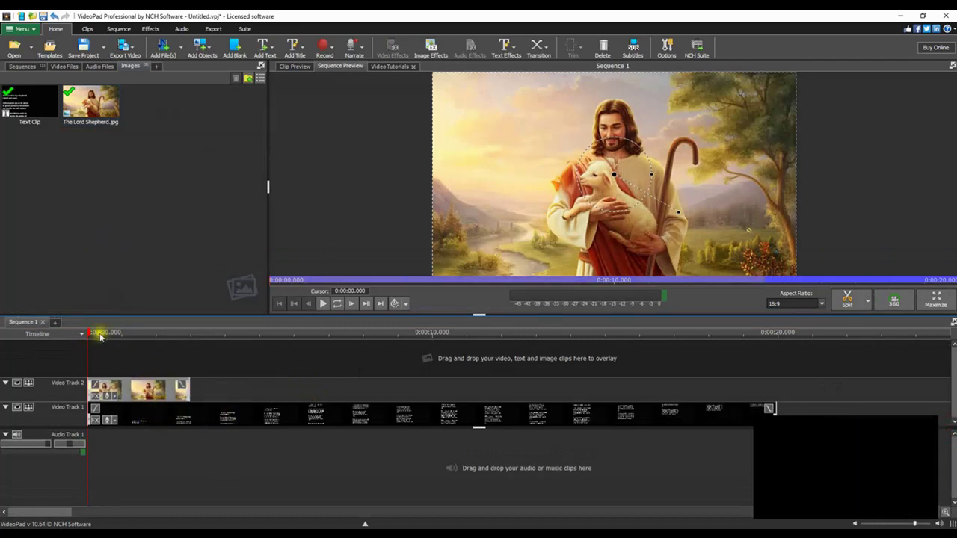
Step: Preview the sequence, then stretch the shepherd picture overlay to the end of the 20-second text clip
left_click(323, 304)
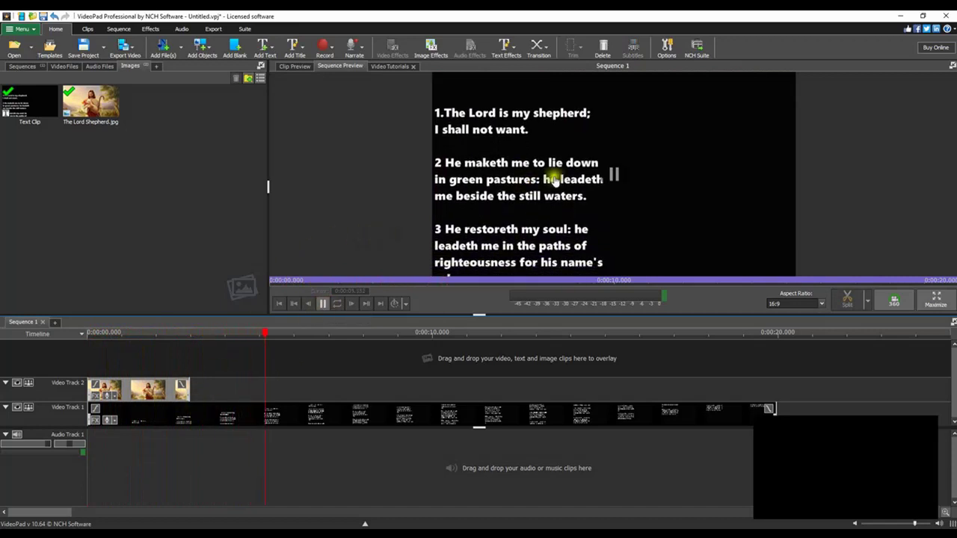
left_click(324, 304)
left_click_drag(349, 330, 75, 323)
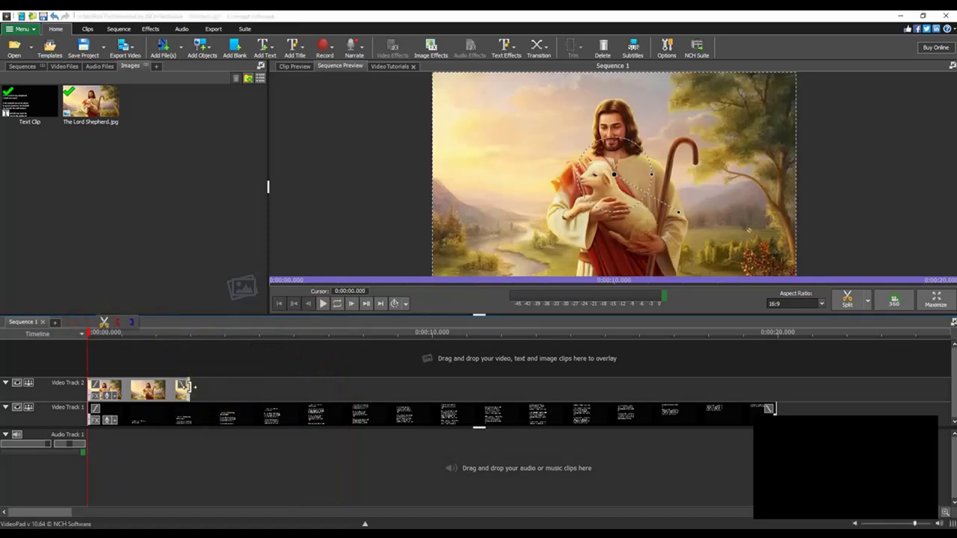
left_click_drag(190, 386, 778, 409)
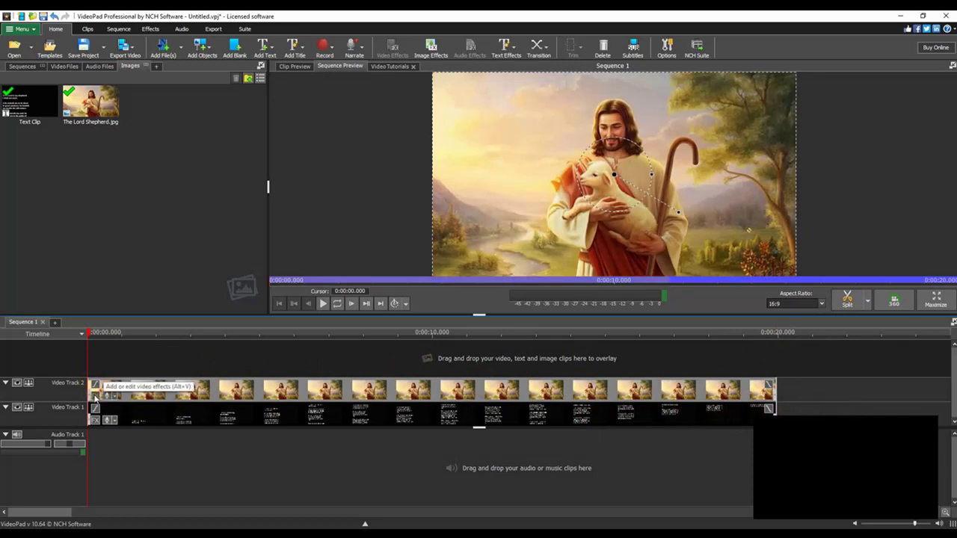
Step: Add a Crop effect to the shepherd picture with Left 30.60 and Right 83.91
left_click(110, 386)
right_click(112, 386)
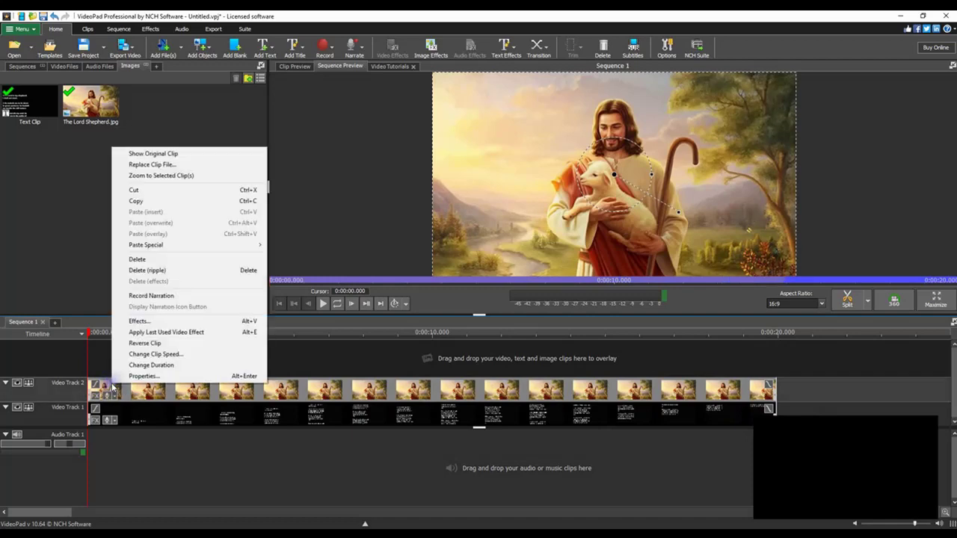
left_click(140, 322)
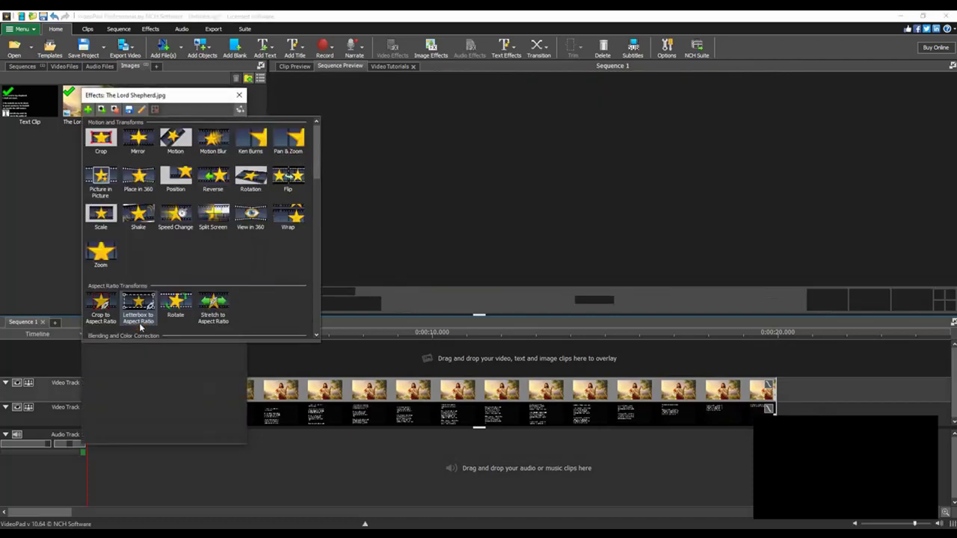
left_click(103, 139)
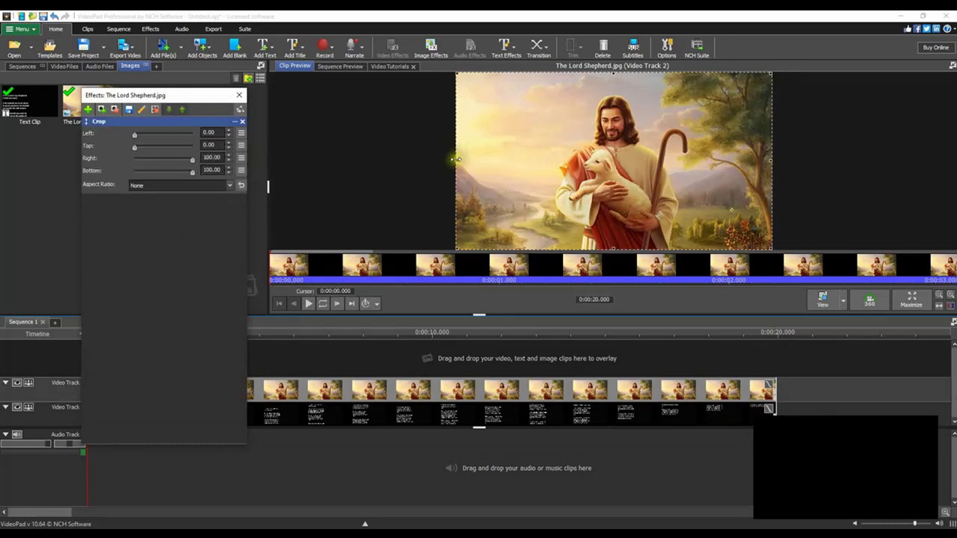
mouse_move(453, 160)
left_mouse_down()
mouse_move(483, 171)
mouse_move(531, 166)
mouse_move(544, 181)
left_mouse_up()
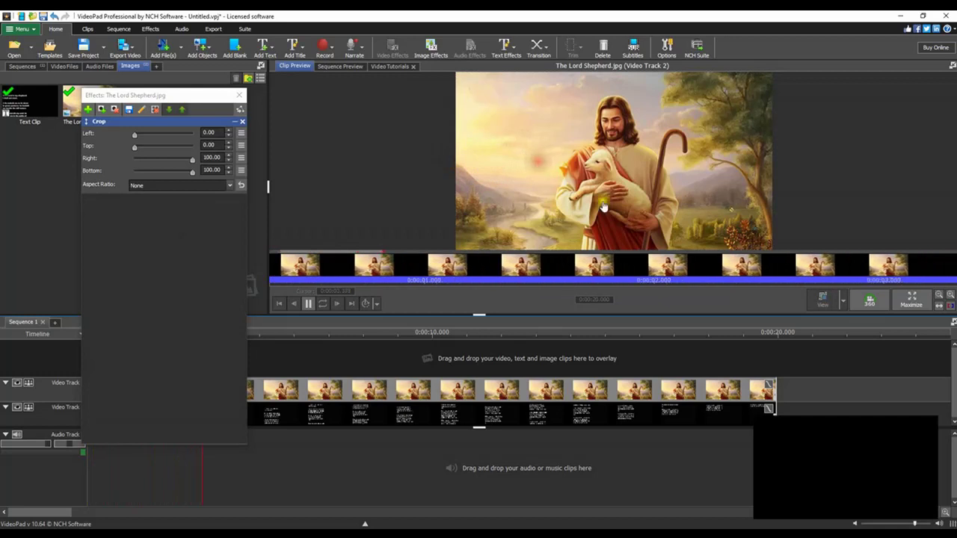
left_click(308, 303)
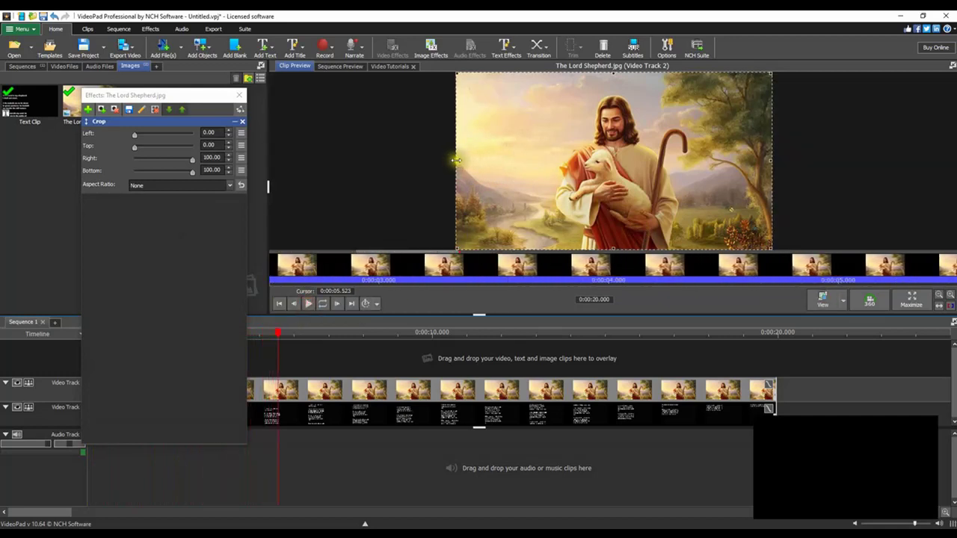
left_click_drag(461, 164, 552, 163)
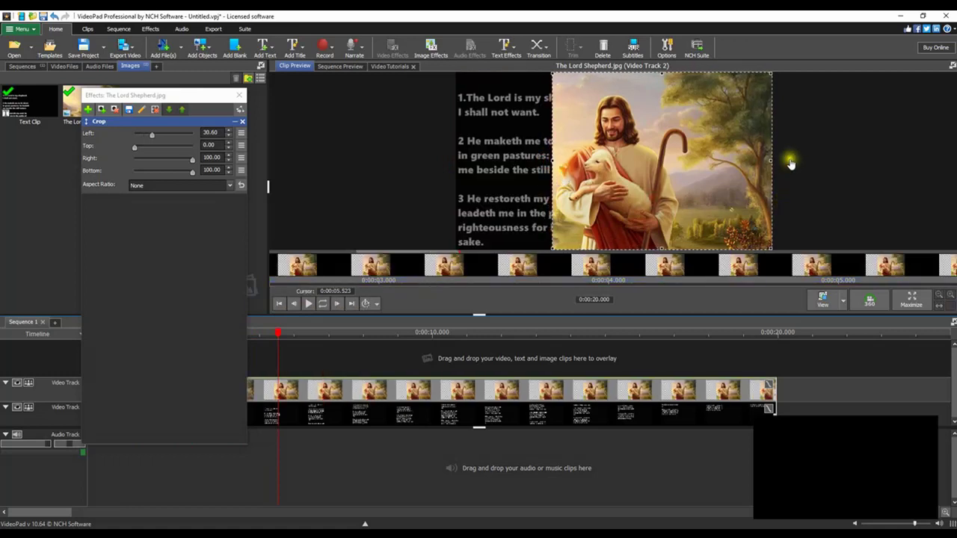
left_click_drag(769, 159, 723, 172)
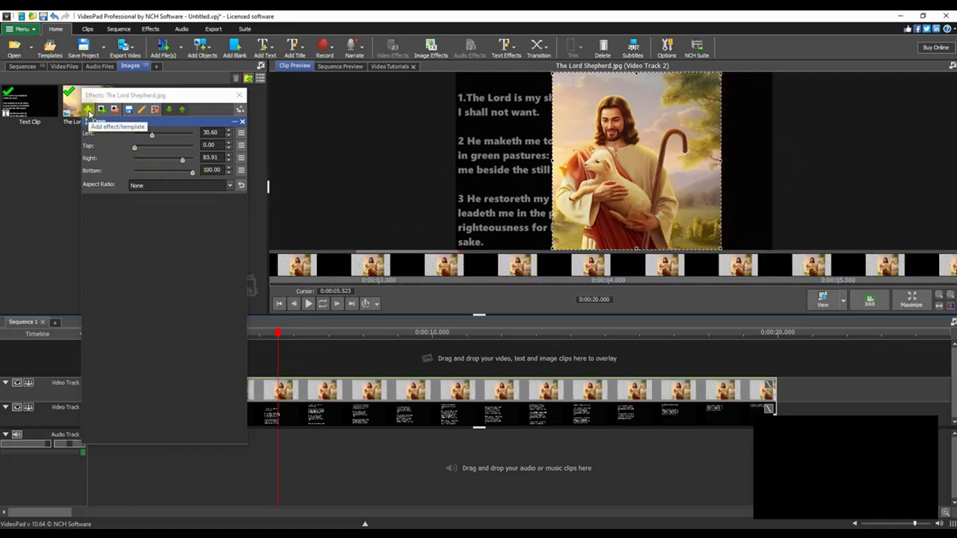
Step: Add a Position effect and shift the picture right to Horizontal 16.09
left_click(89, 111)
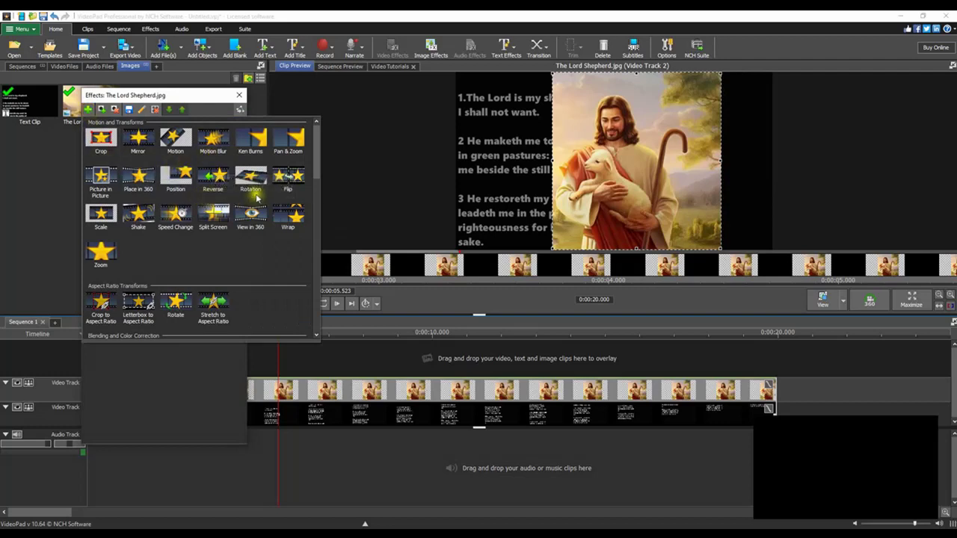
left_click(176, 180)
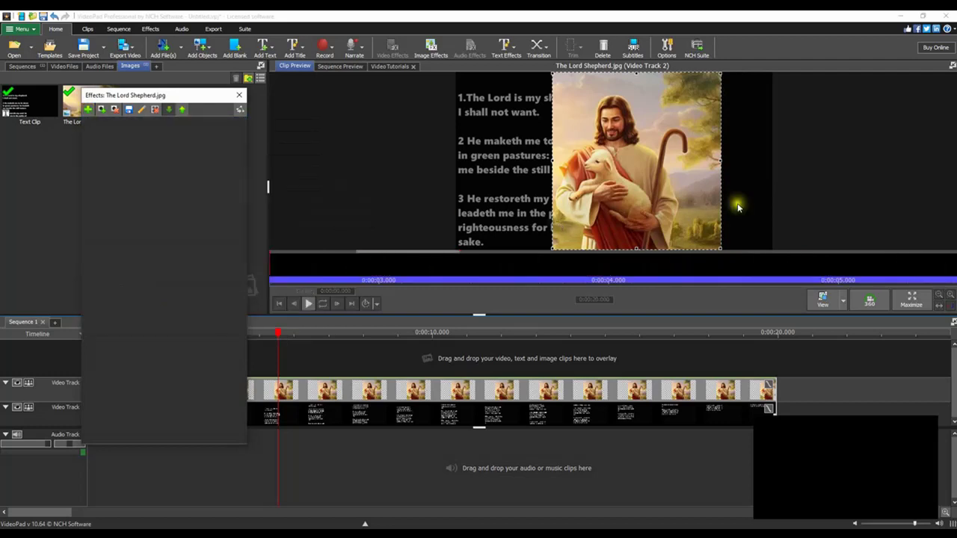
left_click_drag(646, 176, 721, 176)
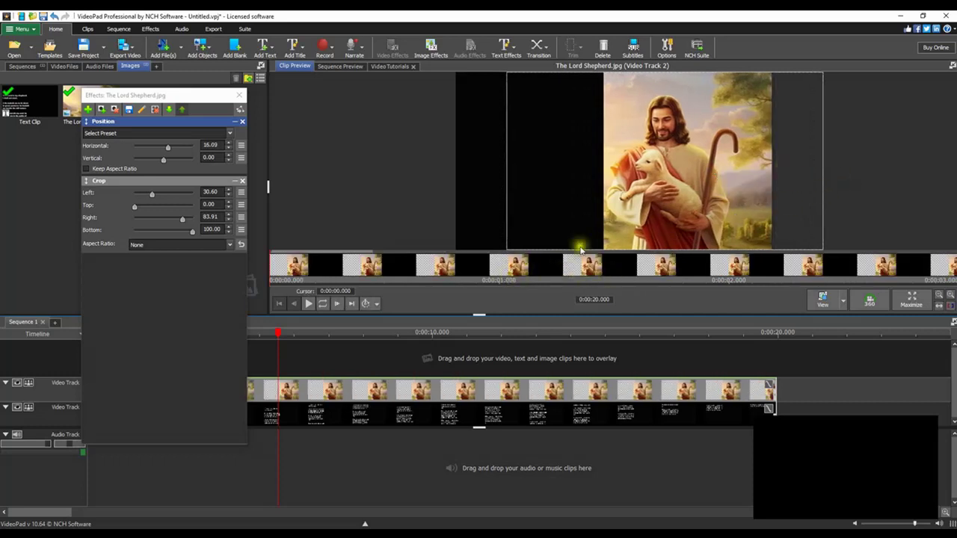
Step: Close the effects panel and play the sequence from 0:00 to check the psalm beside the picture
left_click(240, 95)
left_click_drag(277, 333, 85, 331)
left_click(323, 302)
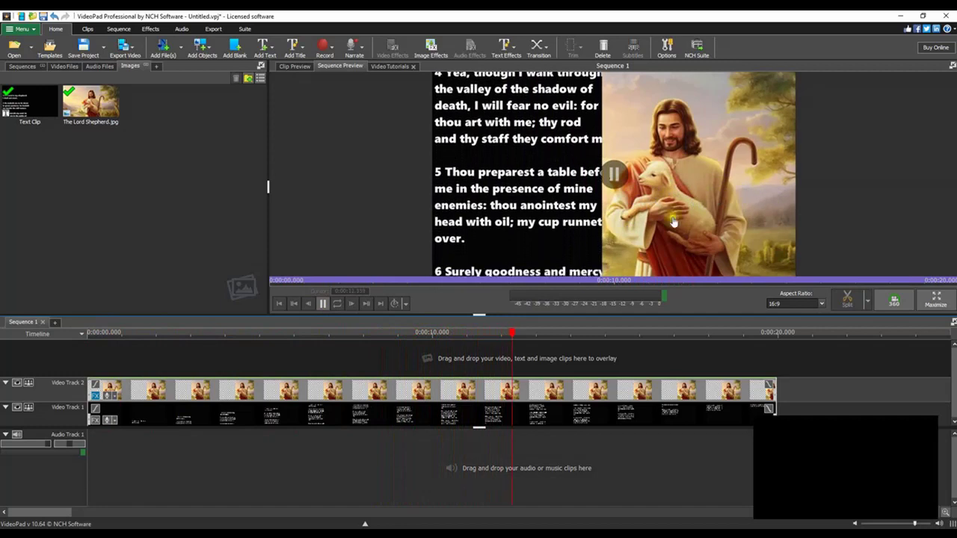
left_click(324, 303)
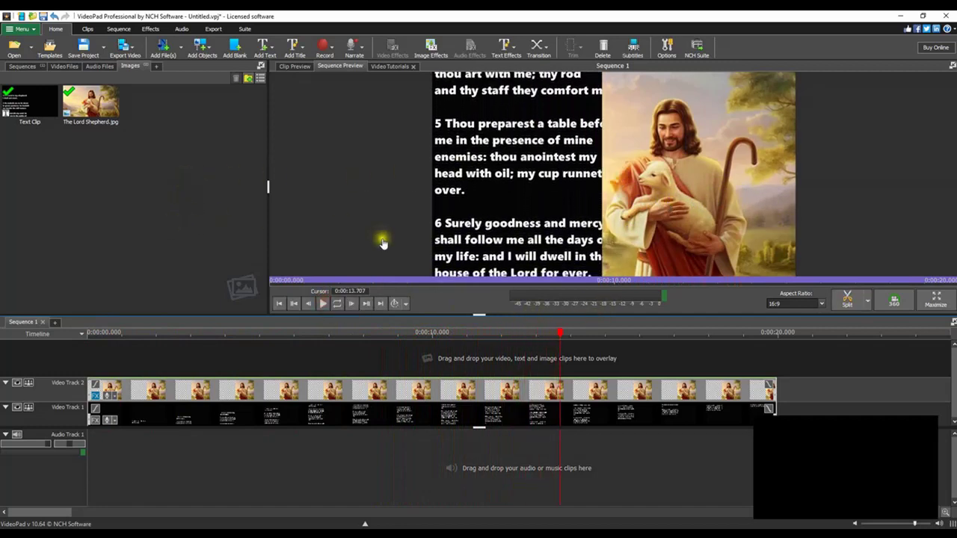
Step: Raise the shepherd picture's Position Horizontal value to 22.09 and close its effects settings
right_click(140, 396)
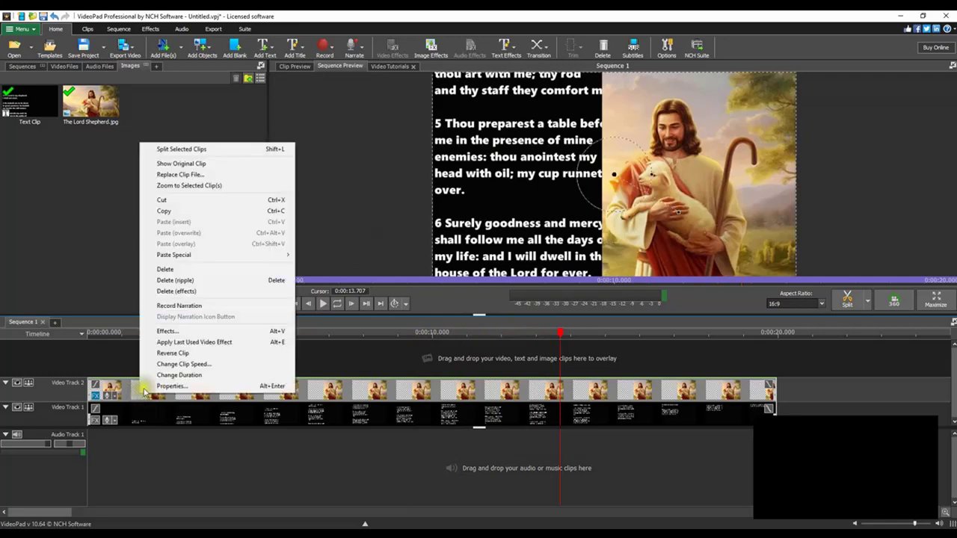
left_click(172, 335)
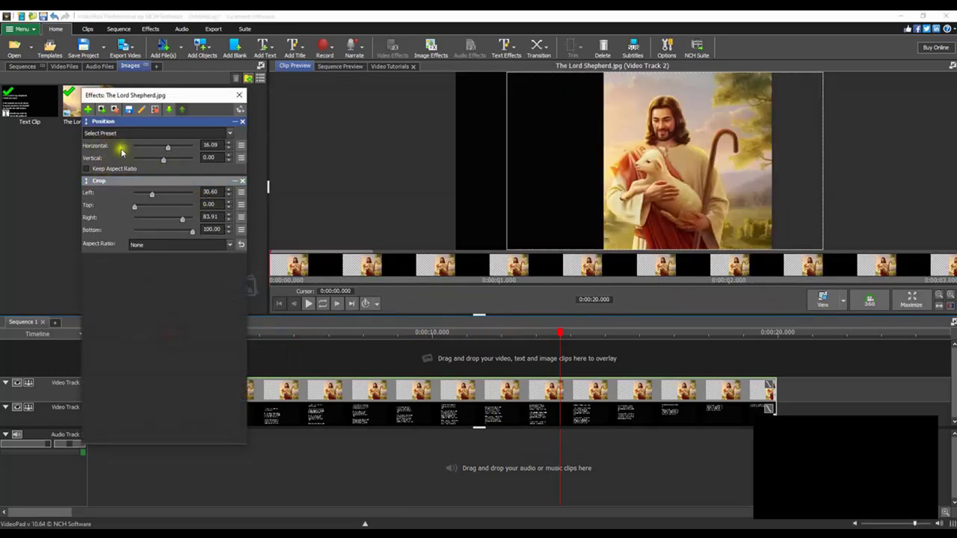
left_click(229, 144)
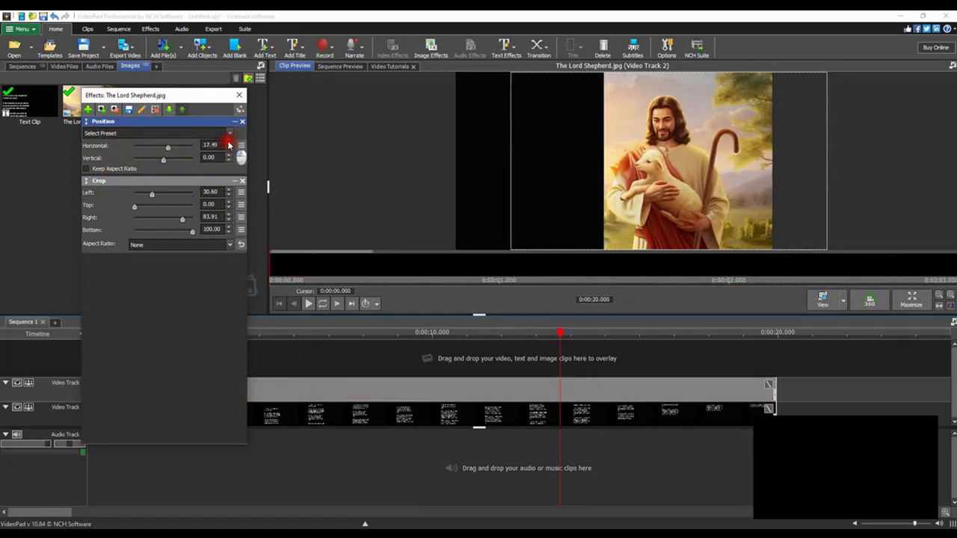
left_click_drag(229, 145, 229, 144)
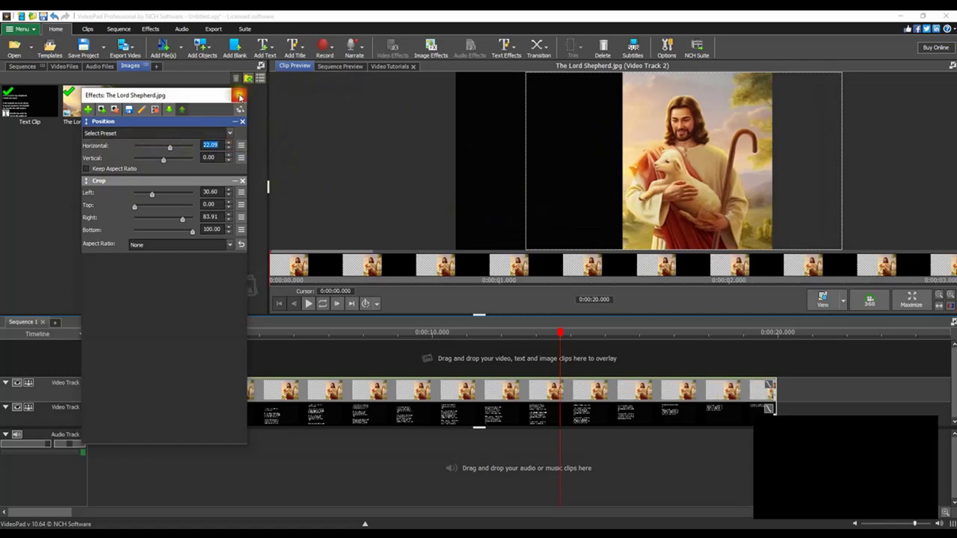
left_click(239, 97)
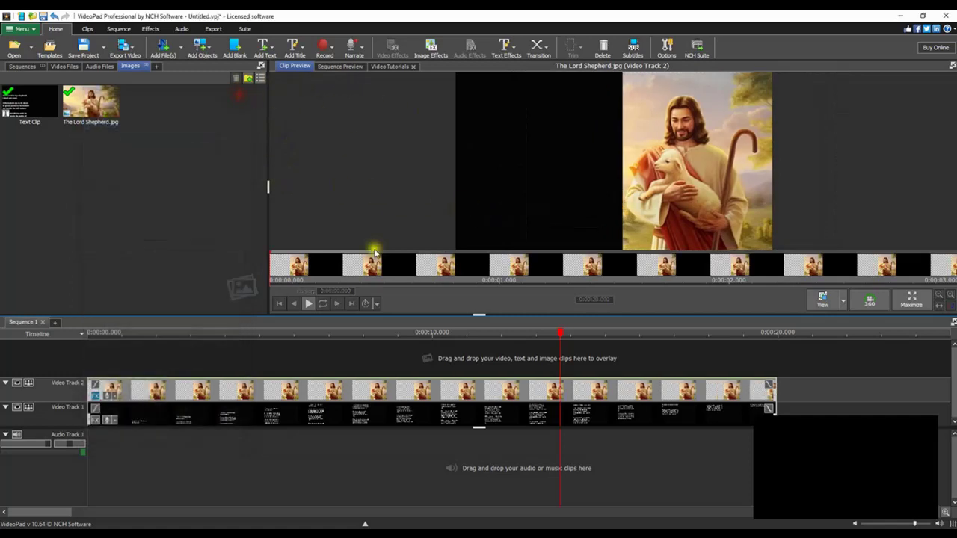
Step: Replay the sequence from the start, pausing at verses 4 and 5, then show the Audio tools
left_click(91, 332)
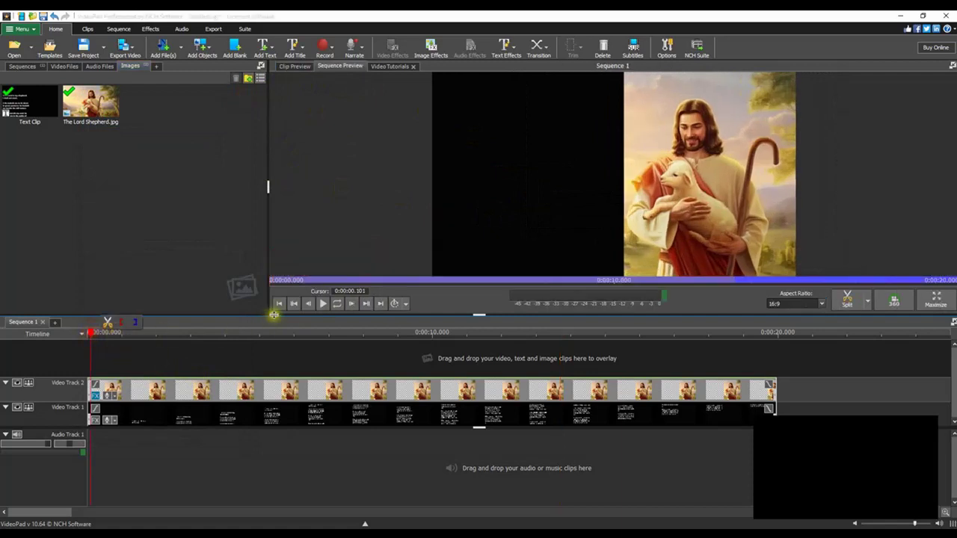
left_click(322, 304)
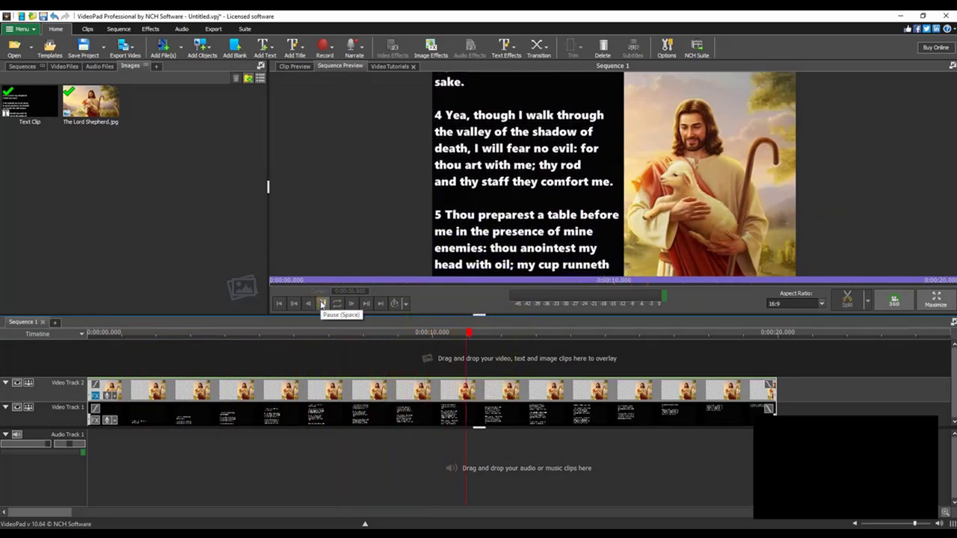
left_click(323, 304)
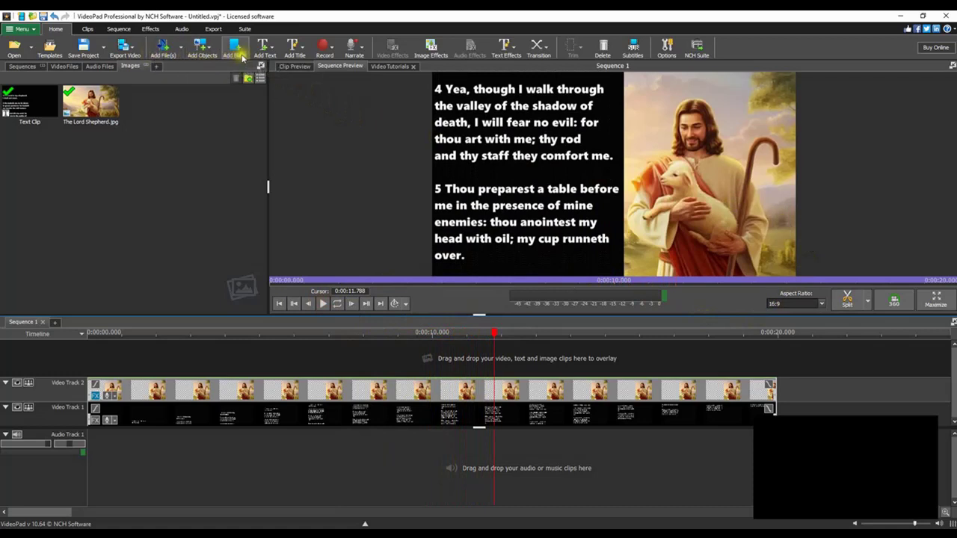
left_click(181, 29)
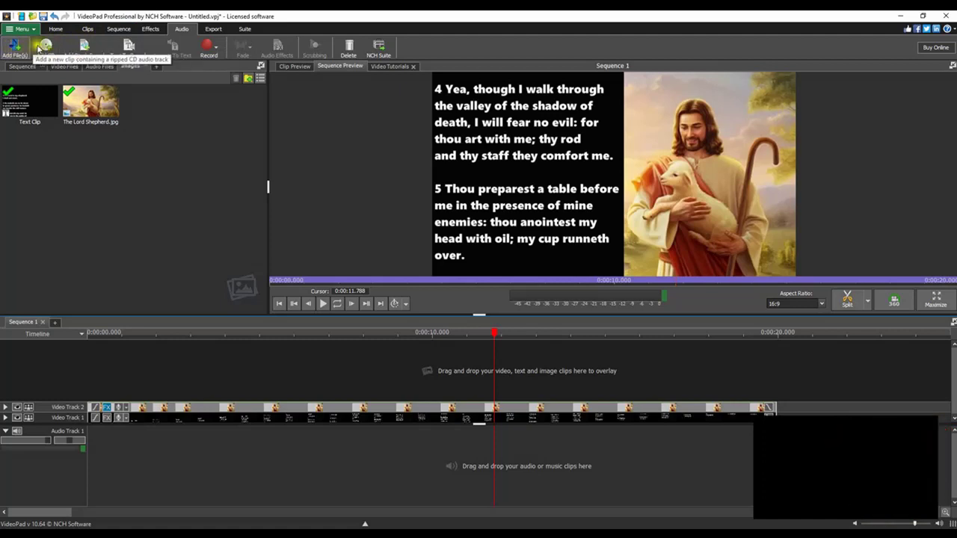
Step: Download 'all i got is the blues' from the stock sound library's music > blues folder
left_click(84, 47)
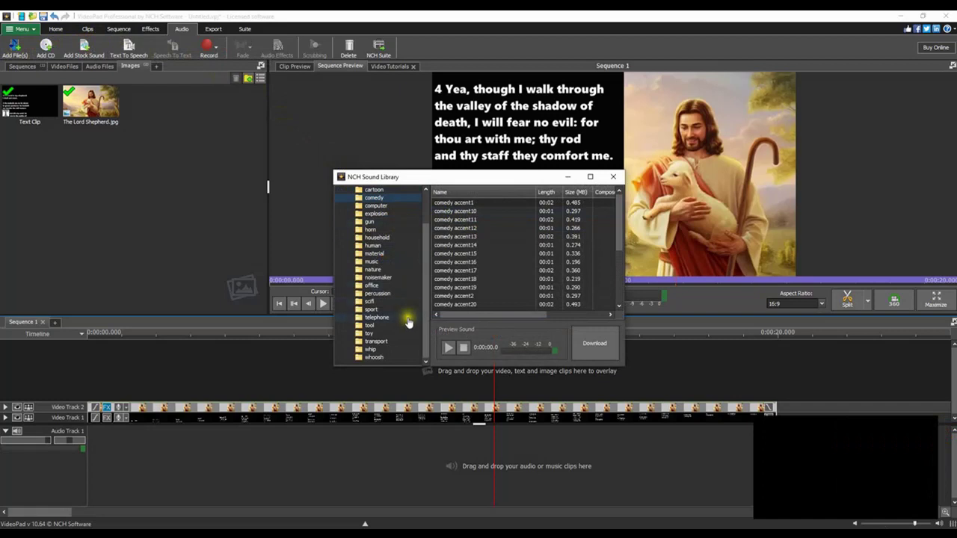
scroll(423, 292, "up", 2)
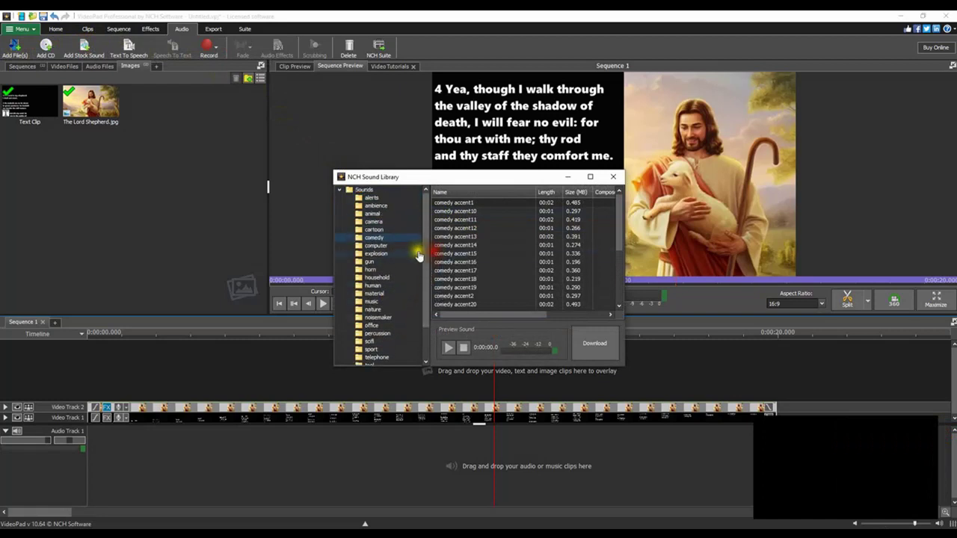
left_click(381, 308)
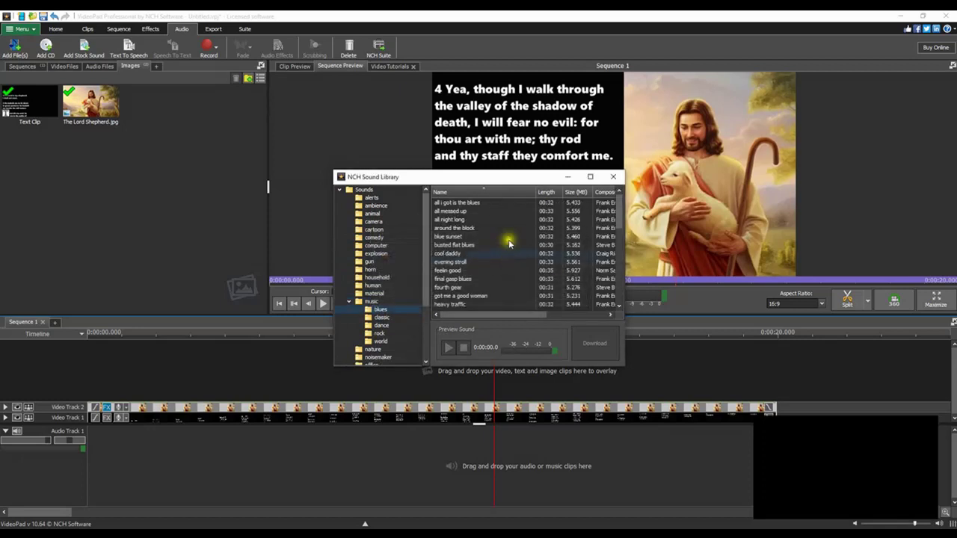
left_click(473, 203)
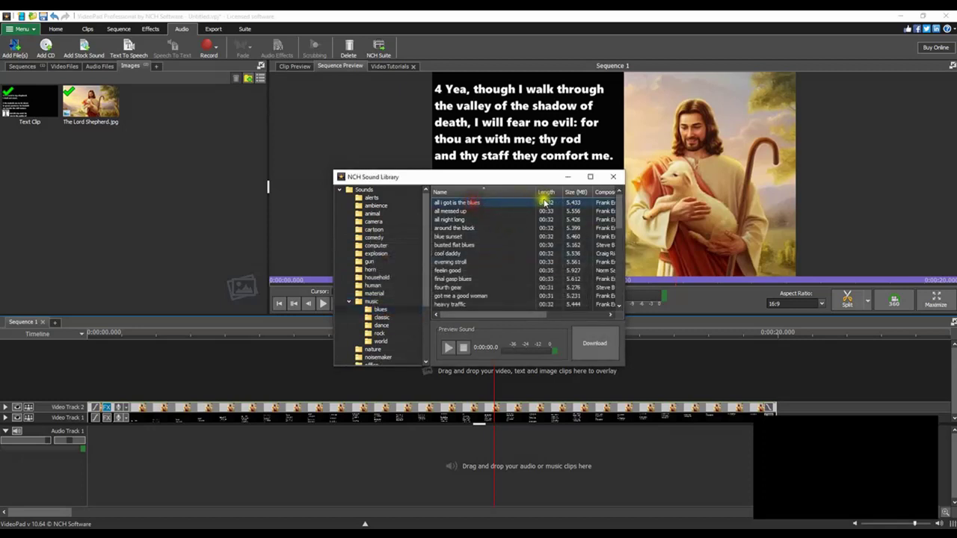
left_click(595, 347)
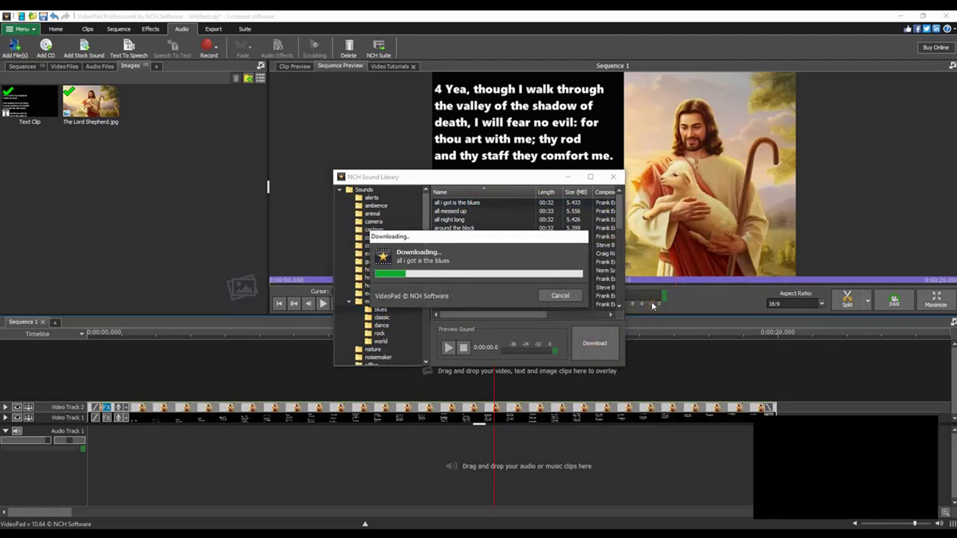
Step: Place 'all i got is the blues' on Audio Track 1, trimmed to end with the 20-second clips
left_click(613, 177)
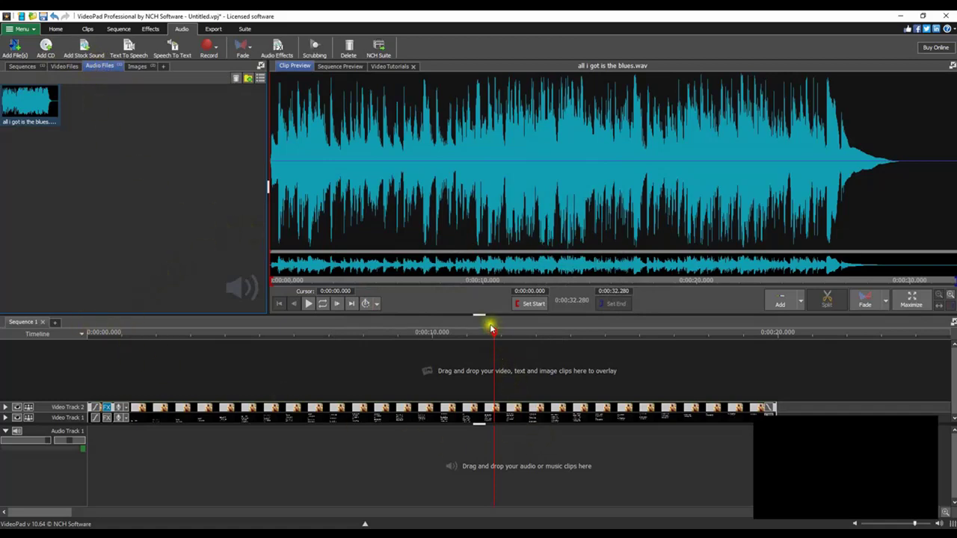
left_click_drag(496, 338, 83, 340)
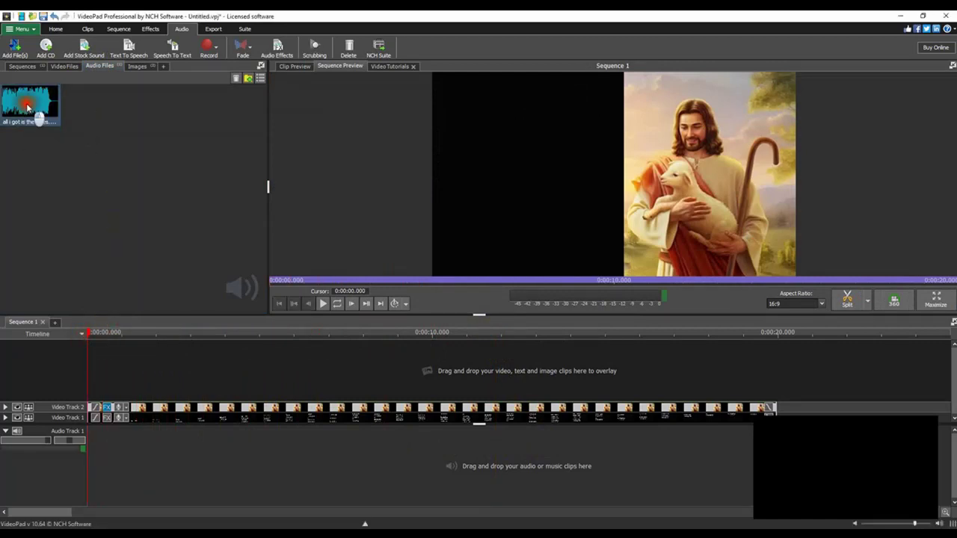
left_click_drag(26, 107, 88, 443)
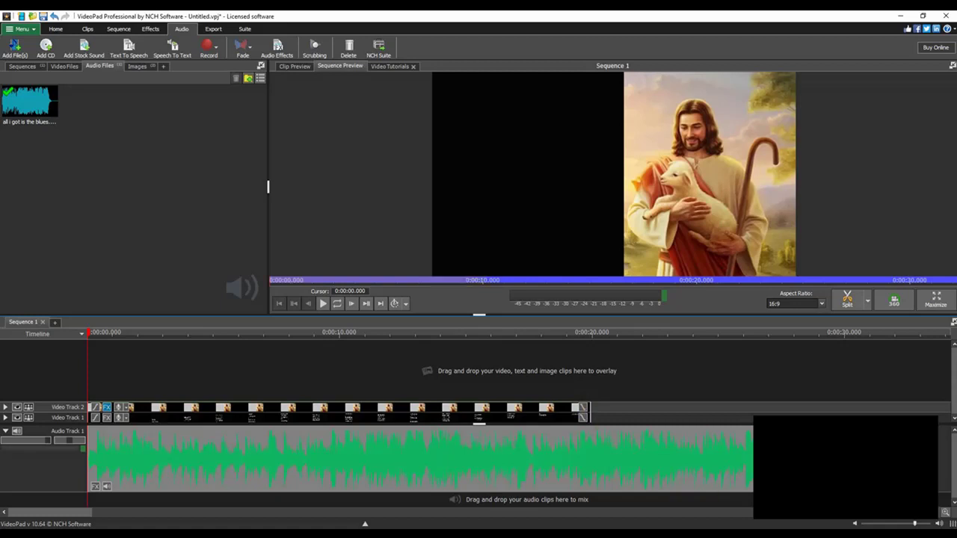
left_click_drag(752, 455, 590, 453)
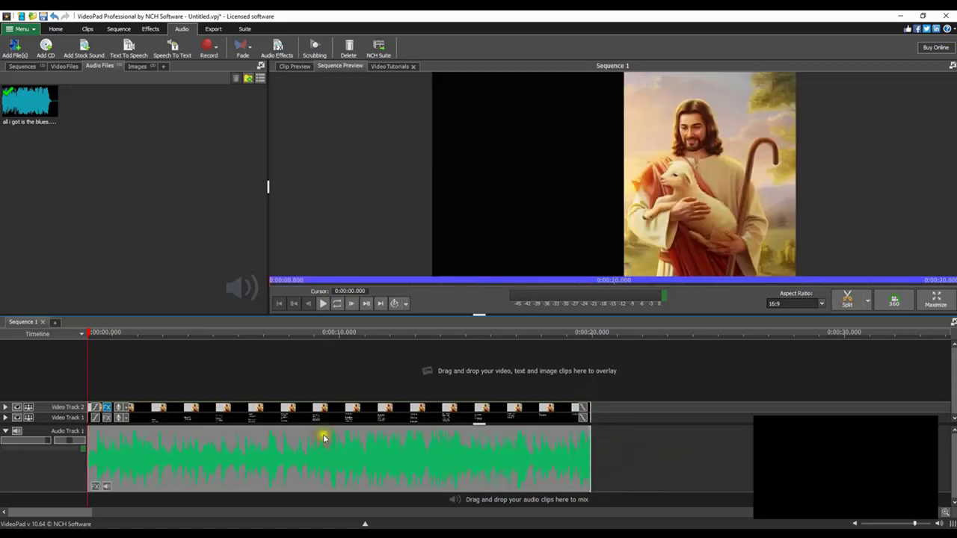
left_click(322, 304)
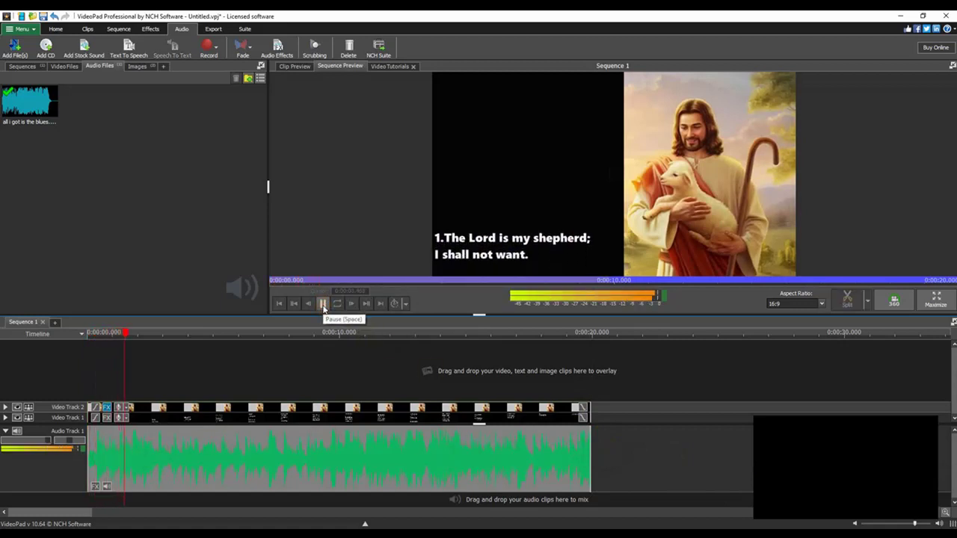
left_click(324, 305)
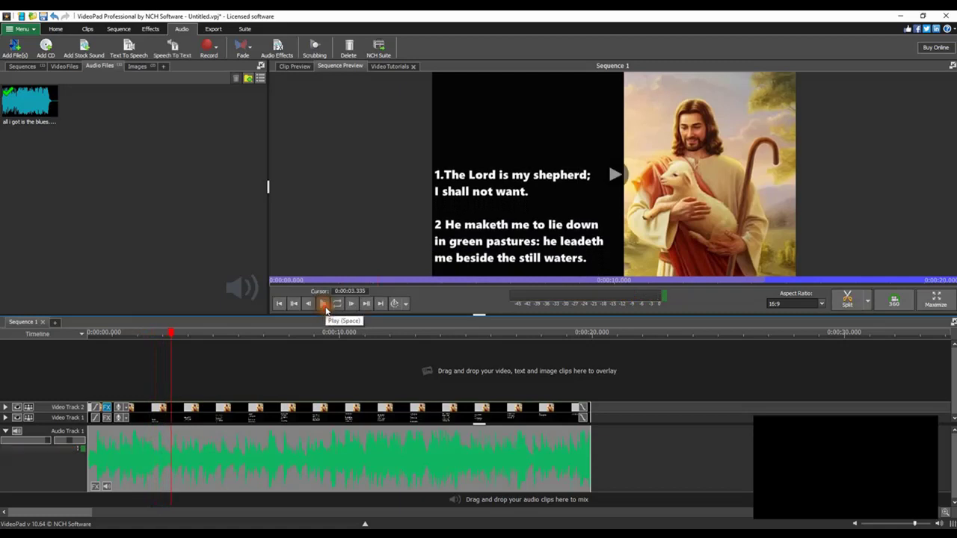
left_click(54, 29)
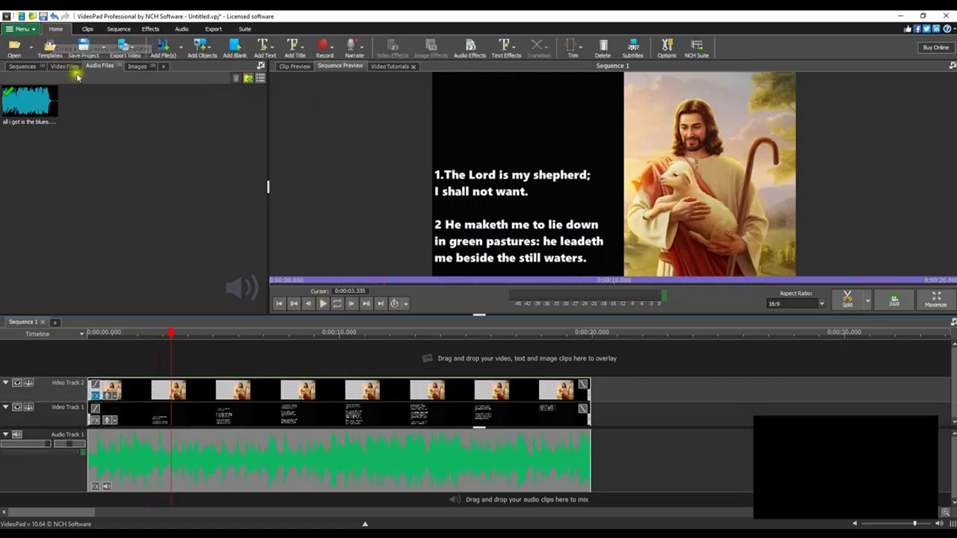
Step: Export the sequence as the video file 'Lord is my shepherd' at 1280 x 720 - 720p
left_click(137, 48)
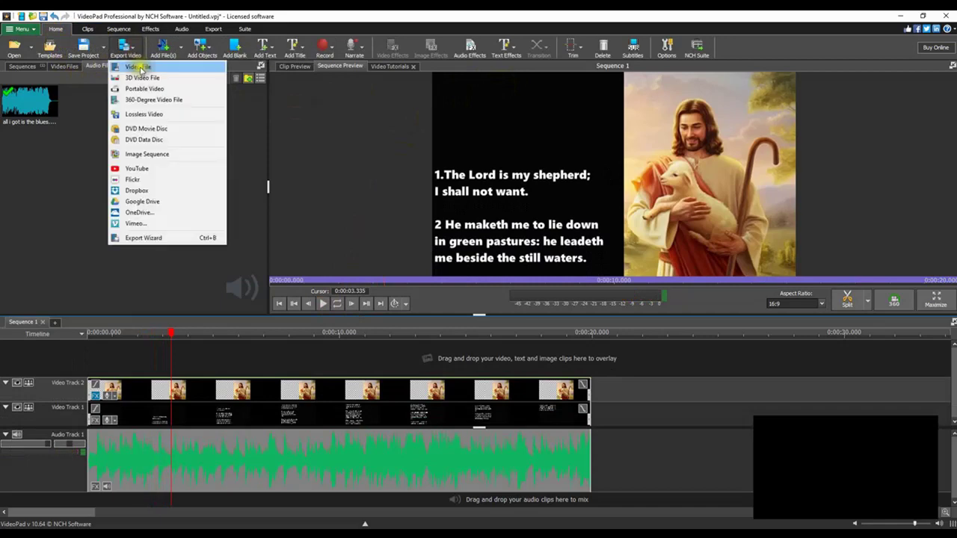
left_click(138, 67)
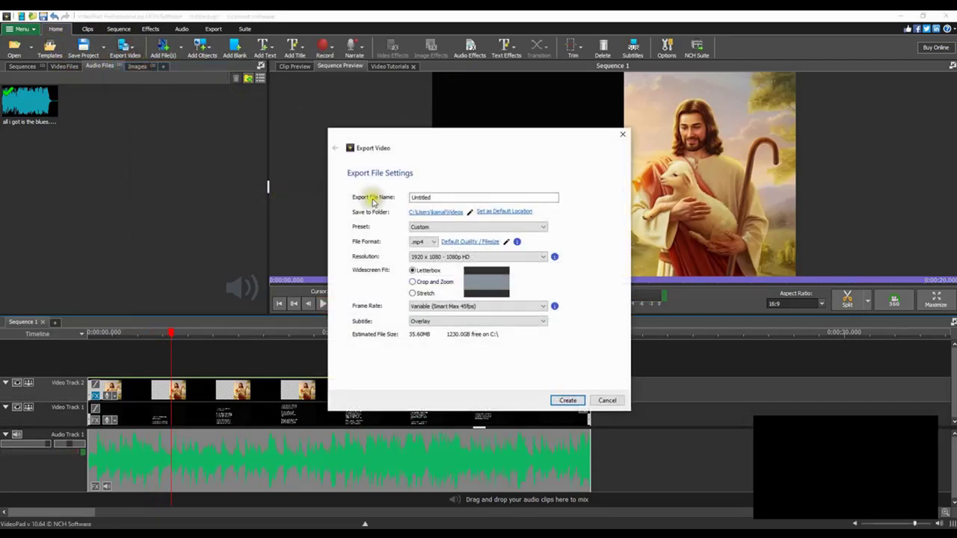
left_click_drag(445, 198, 400, 196)
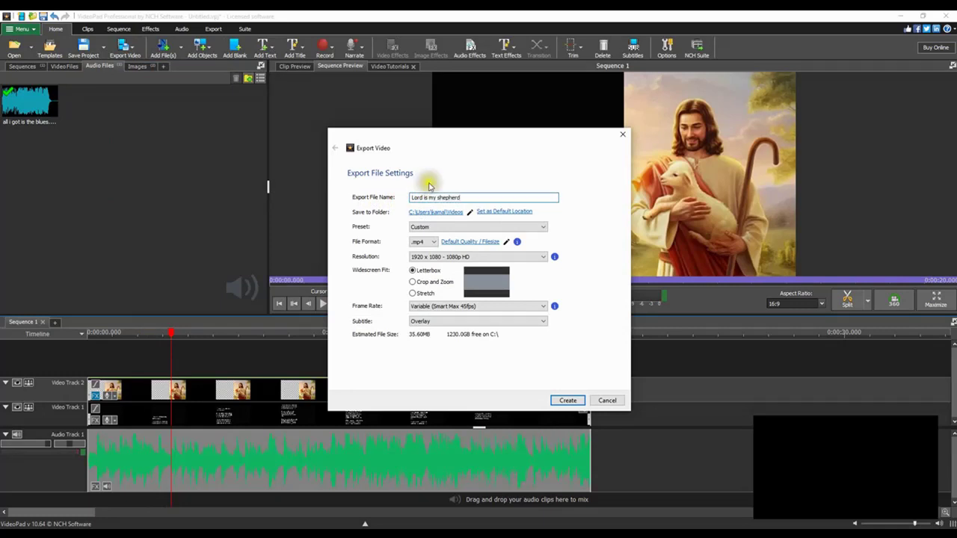
left_click(423, 257)
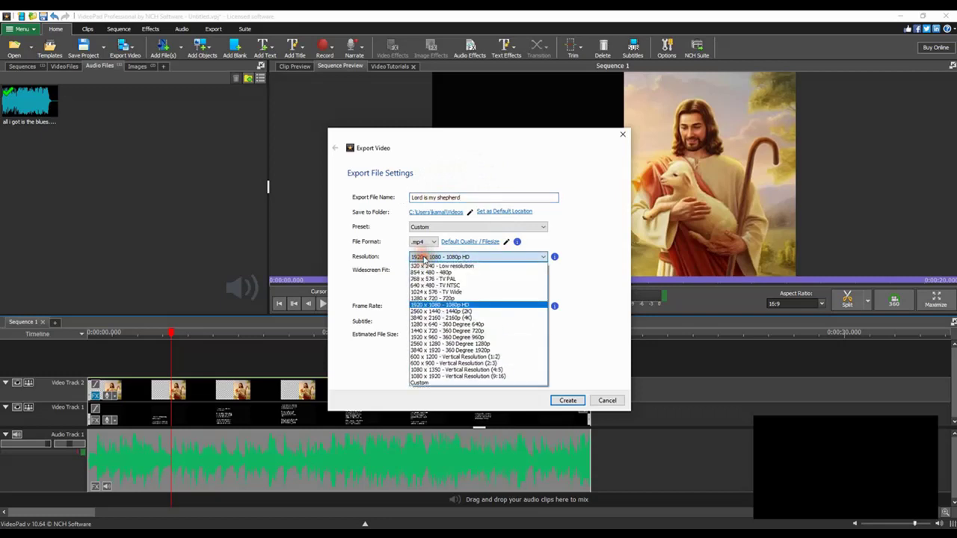
left_click(425, 300)
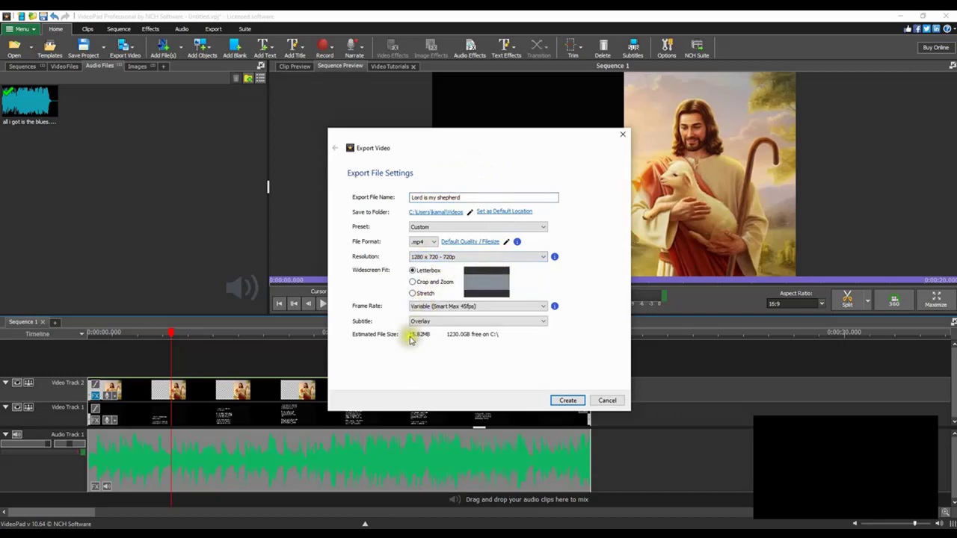
left_click(568, 402)
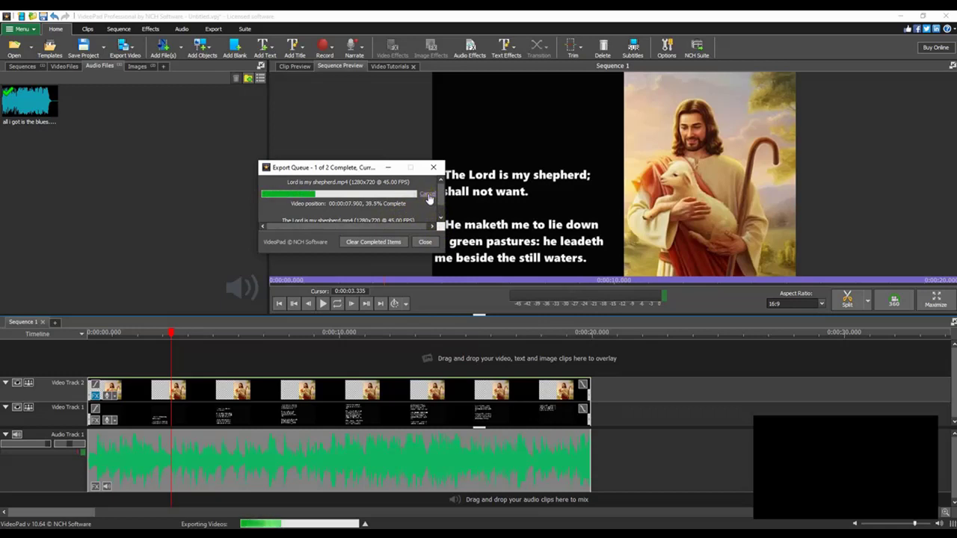
Step: Cancel the running 'Lord is my shepherd' export and close the Export Queue
left_click(429, 195)
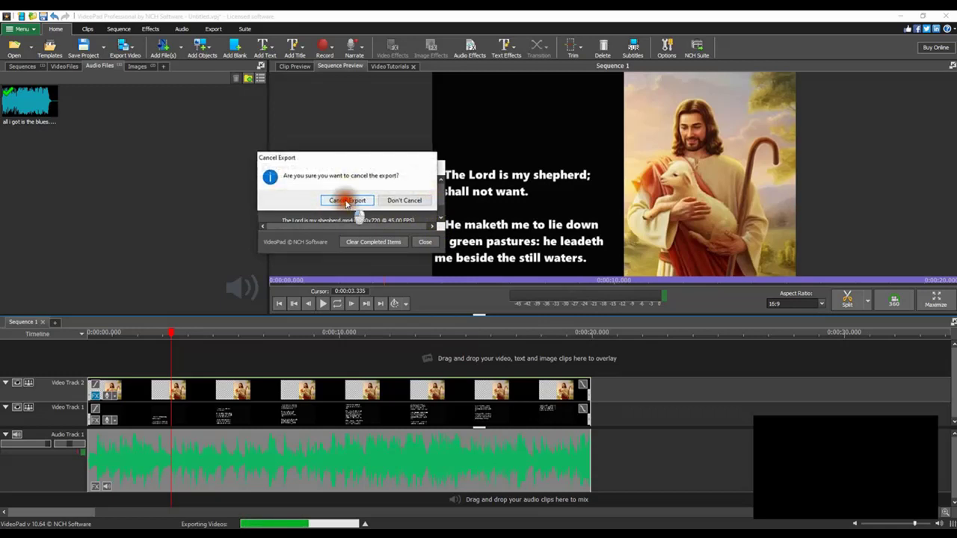
left_click(347, 201)
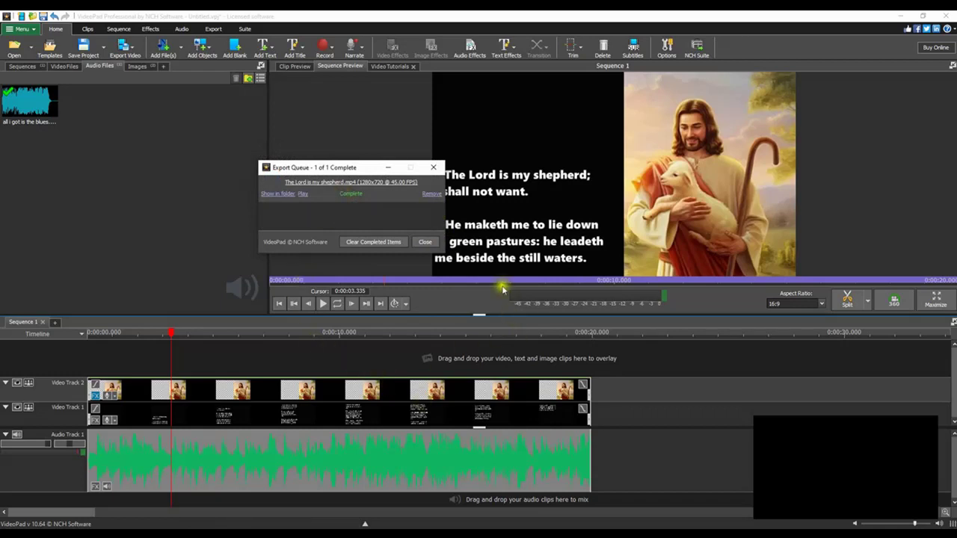
left_click(435, 167)
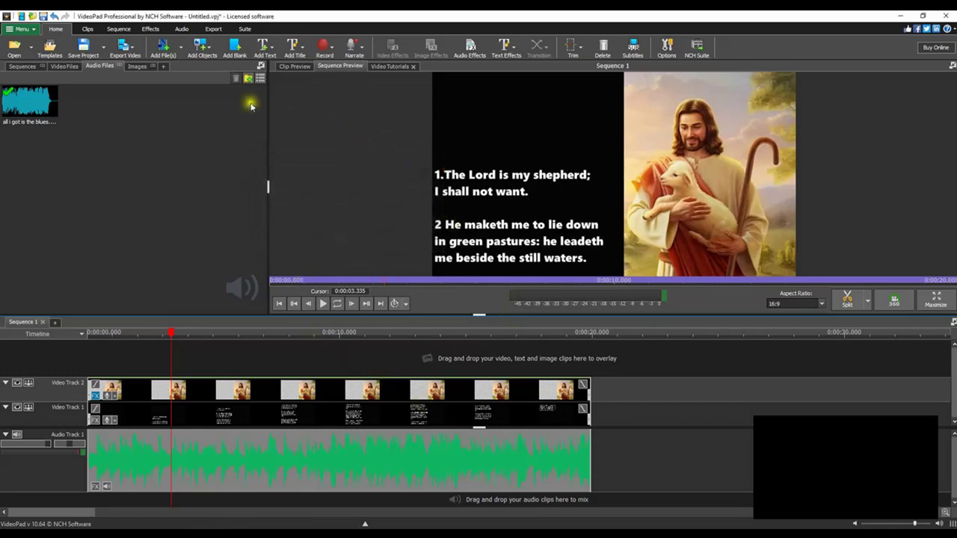